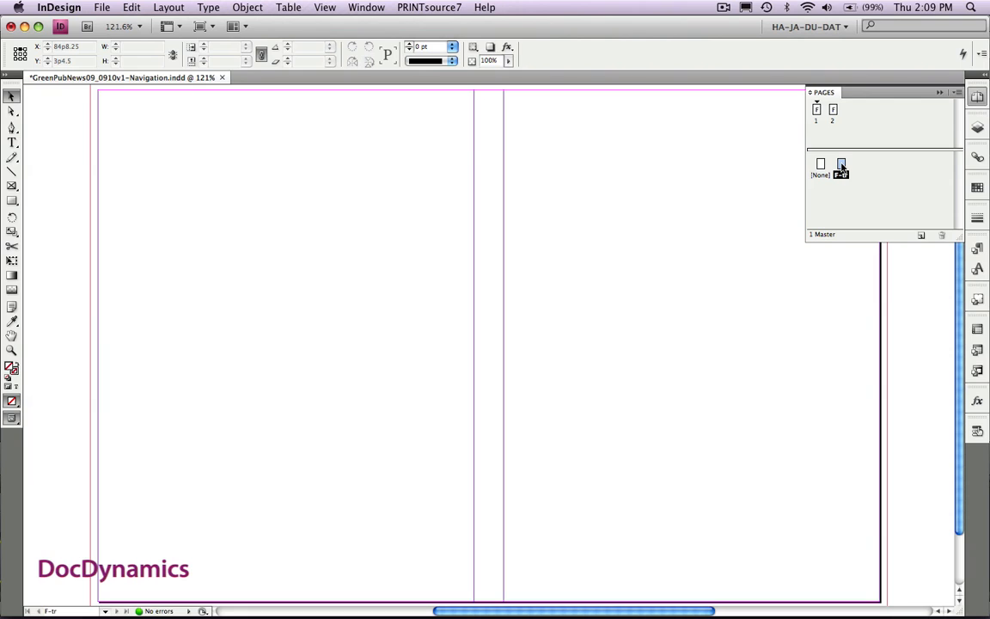
- Show the Background and Borders layers on the F-tr master page
click(976, 129)
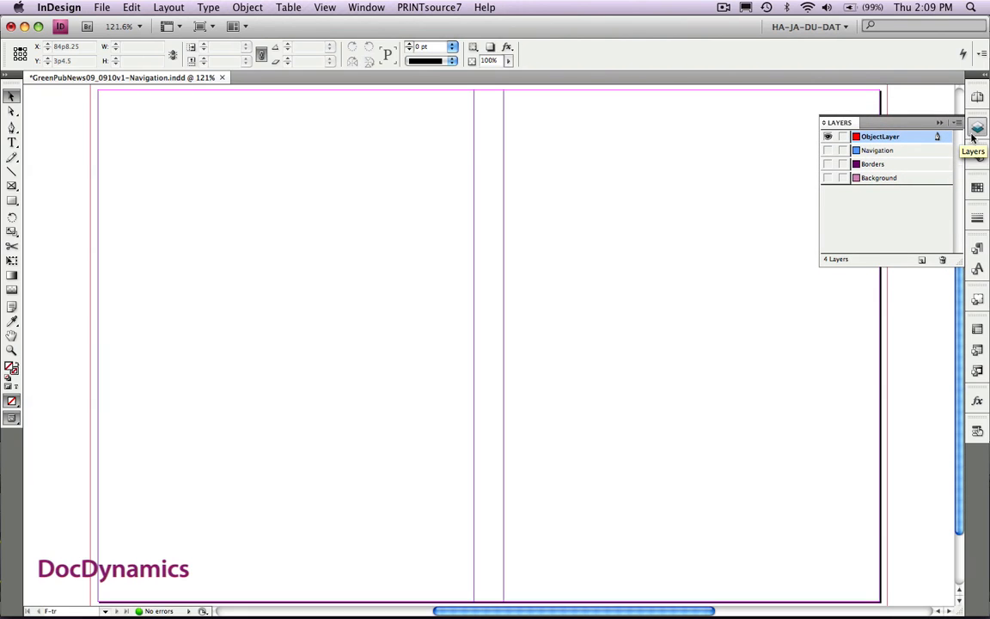
click(828, 178)
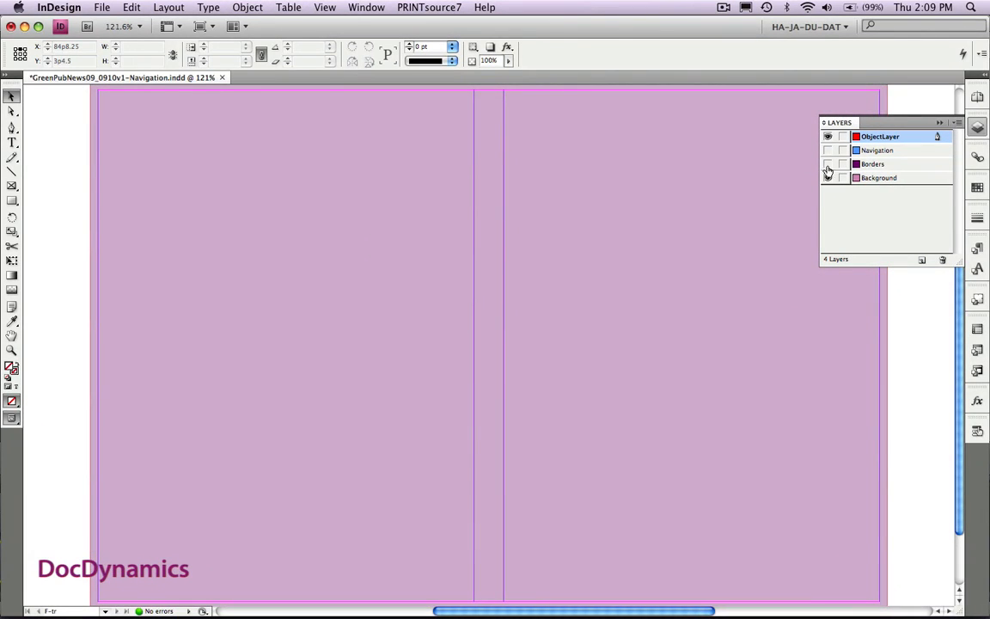
click(828, 165)
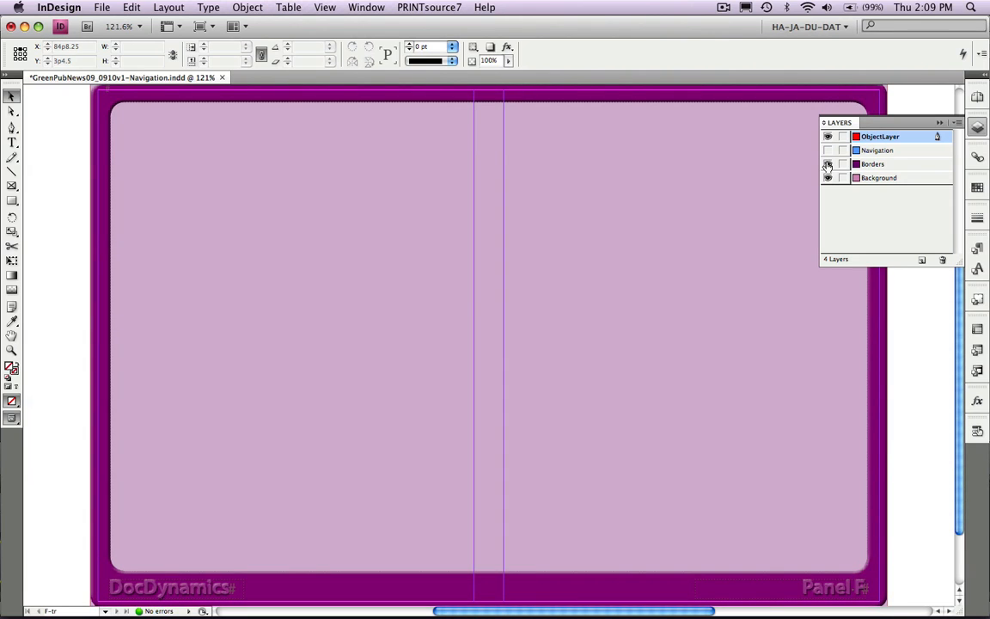
- Check which object style is applied to the Panel F footer text frame
click(829, 594)
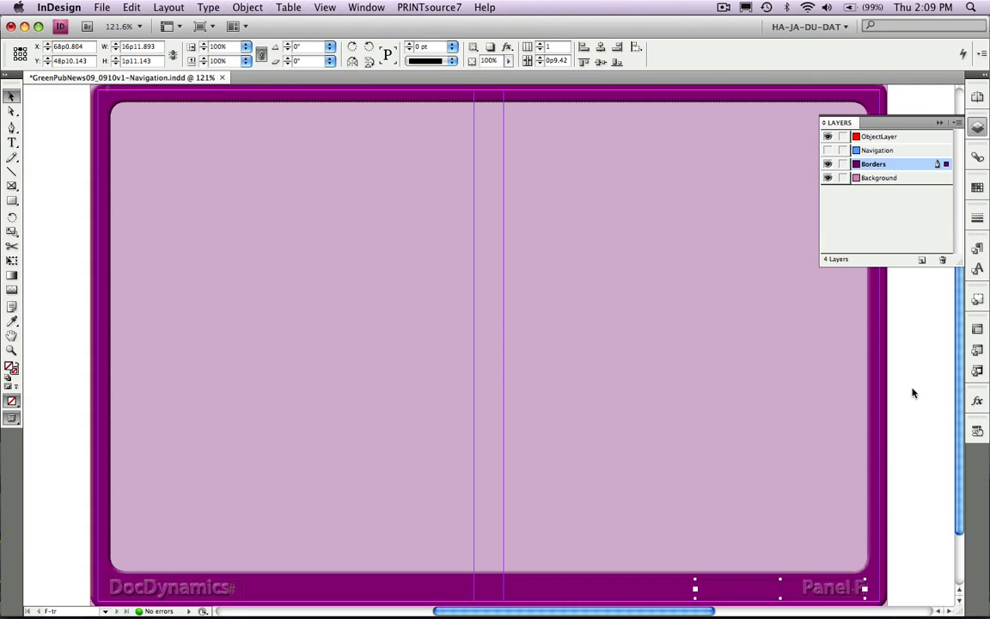
click(978, 300)
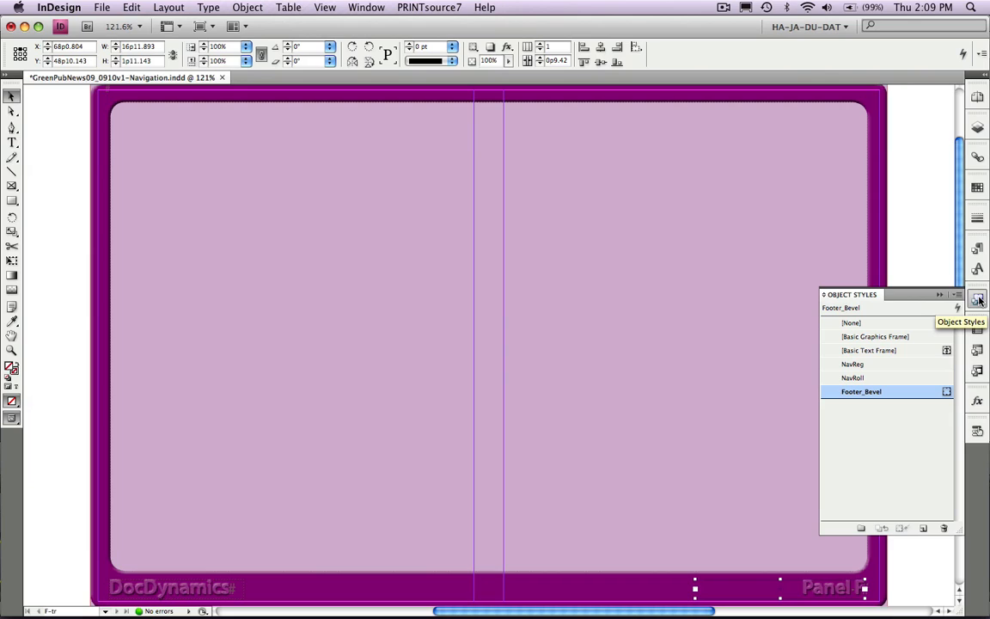
click(865, 296)
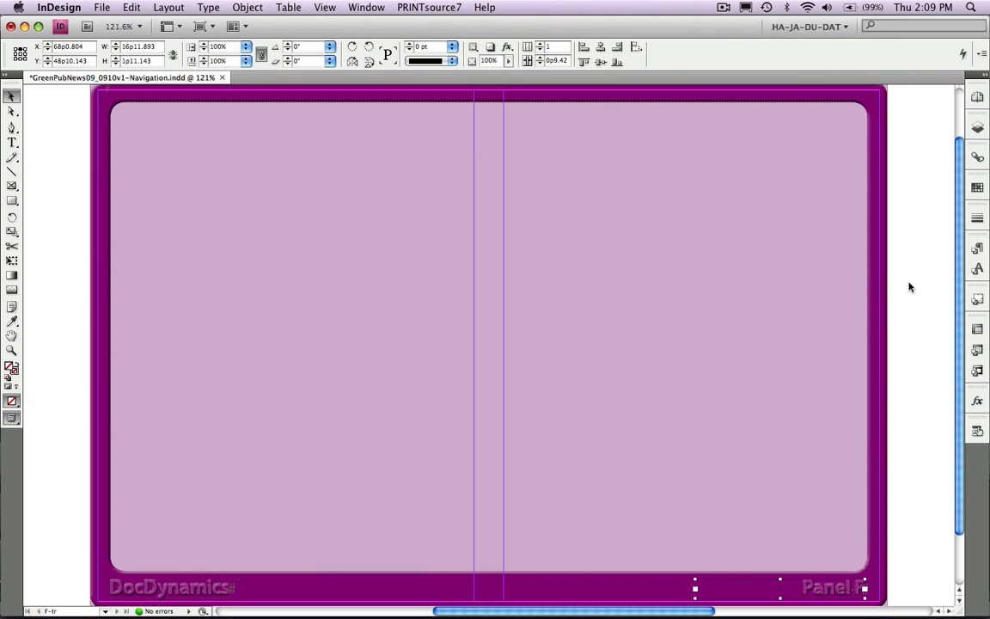
- Lock the Borders and Background layers and show the Navigation layer
click(978, 127)
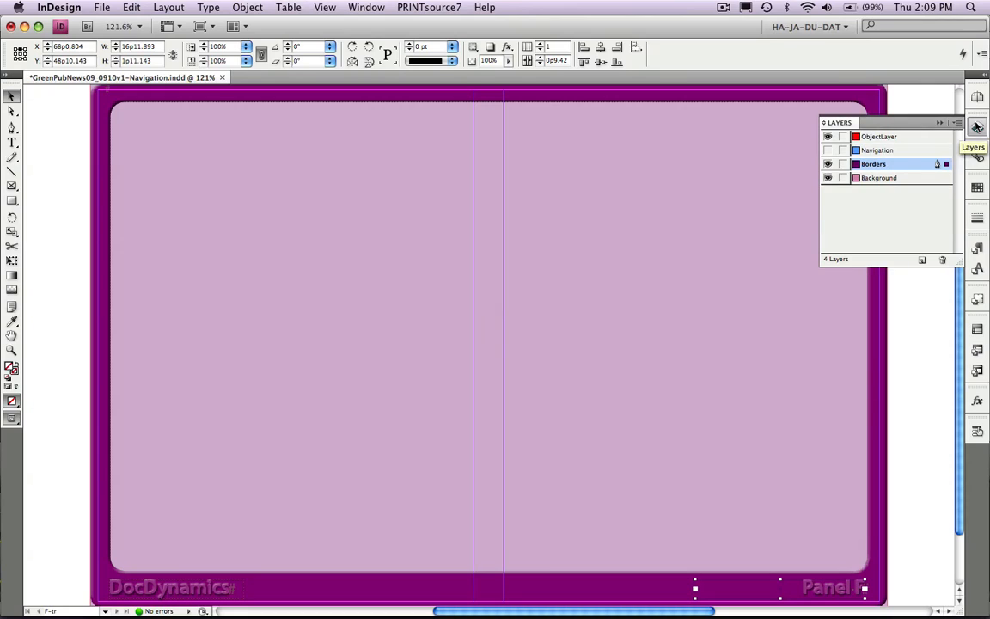
click(843, 164)
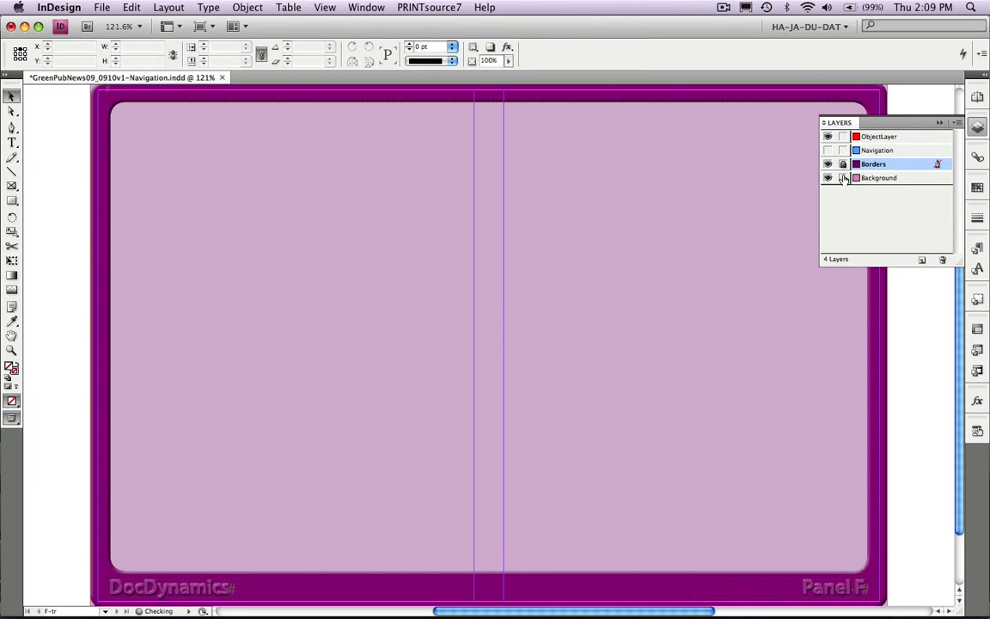
click(844, 178)
click(828, 150)
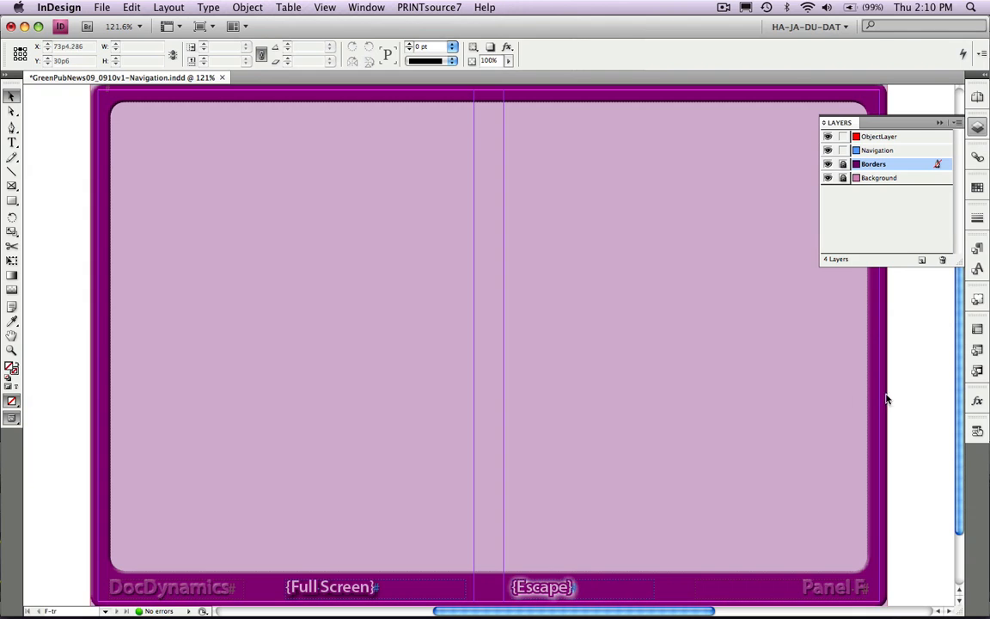
- Change the bevel style in the Footer_Bevel object style's Bevel and Emboss effect to Emboss
click(977, 298)
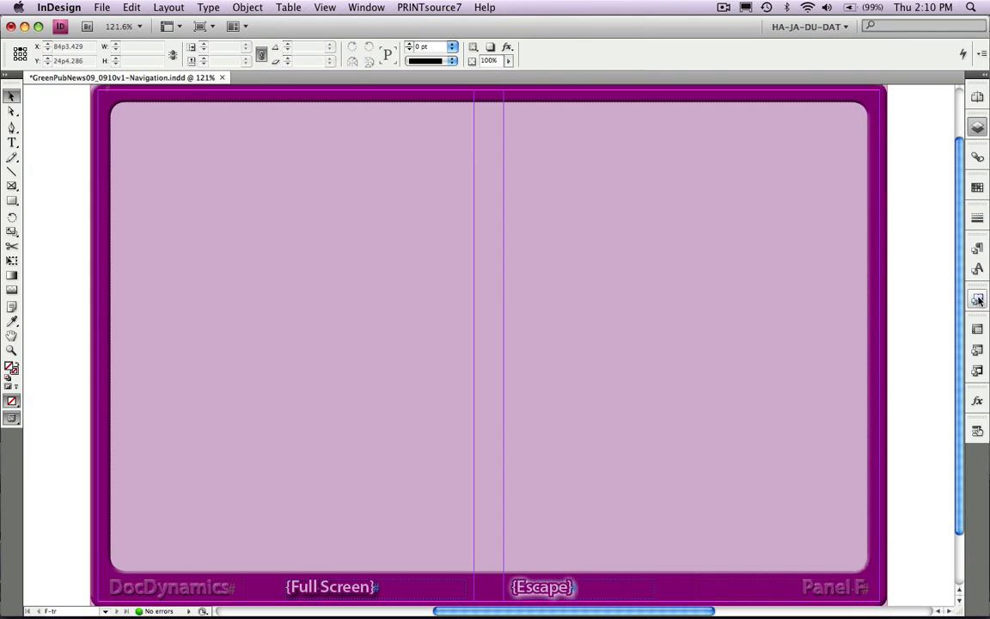
click(832, 394)
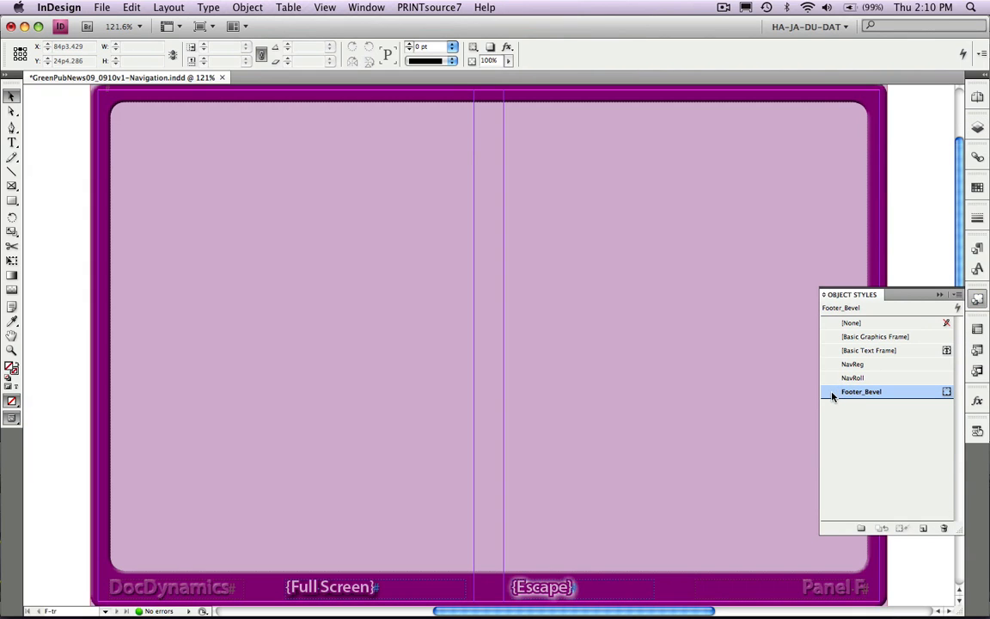
double_click(832, 393)
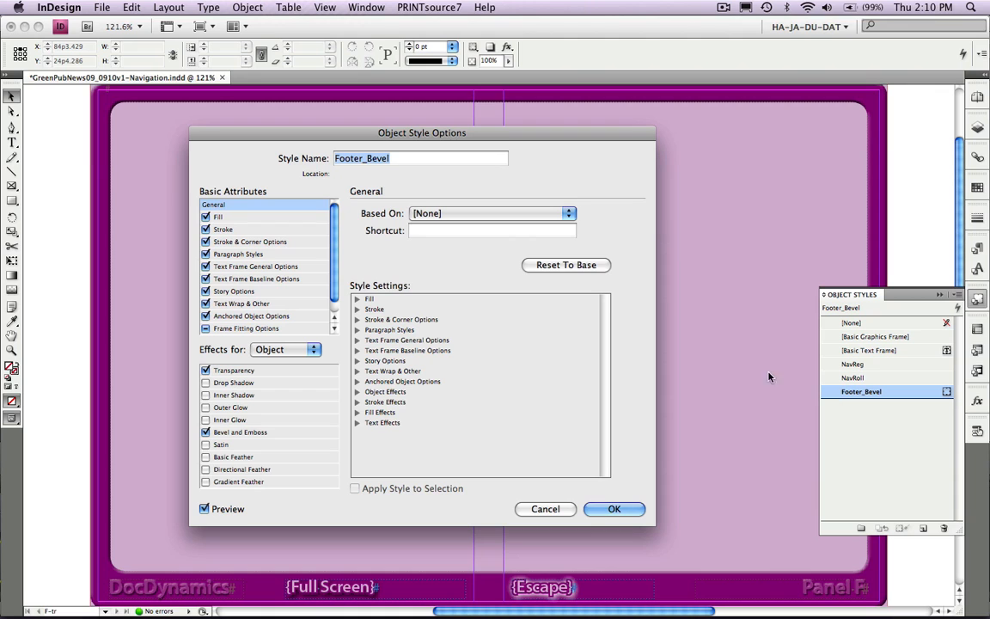
click(311, 434)
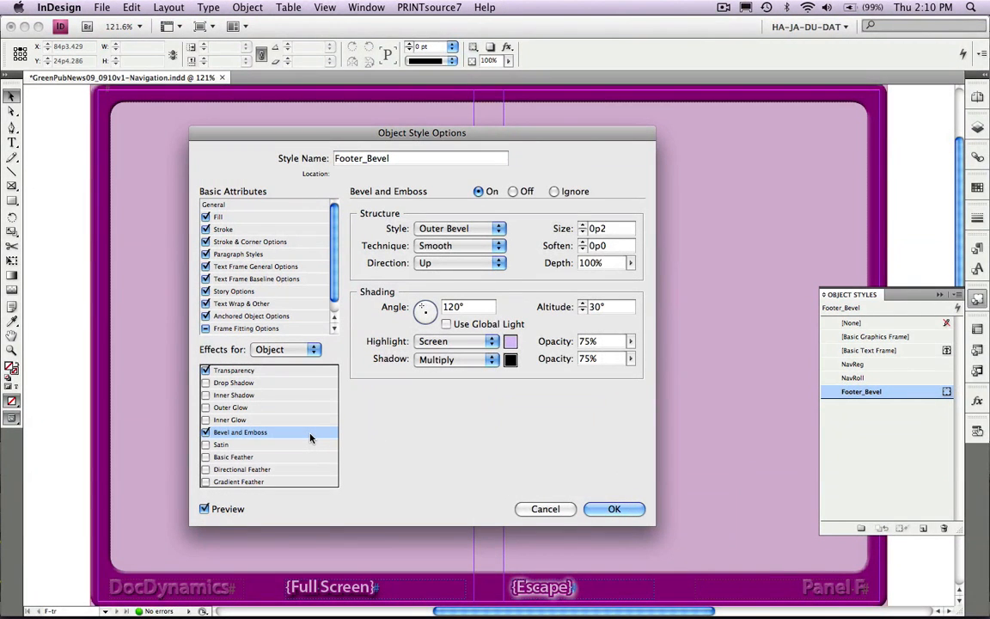
click(465, 227)
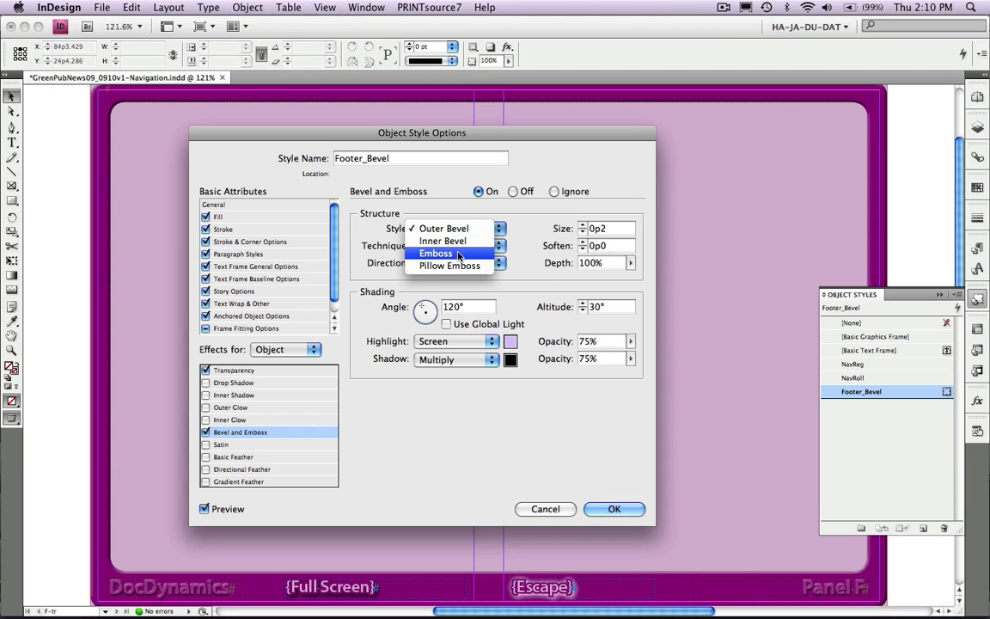
click(458, 254)
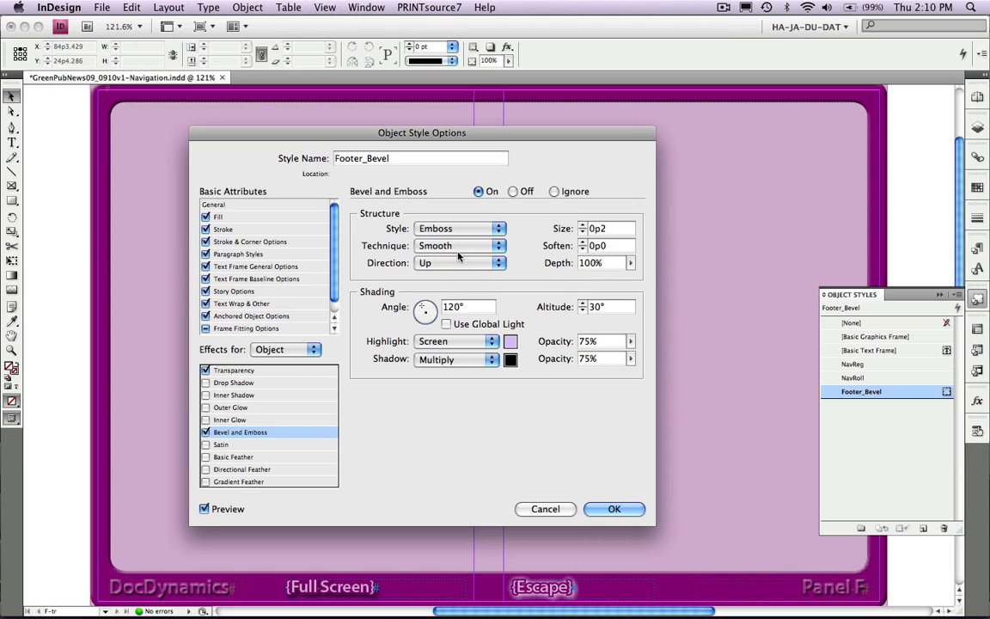
click(613, 509)
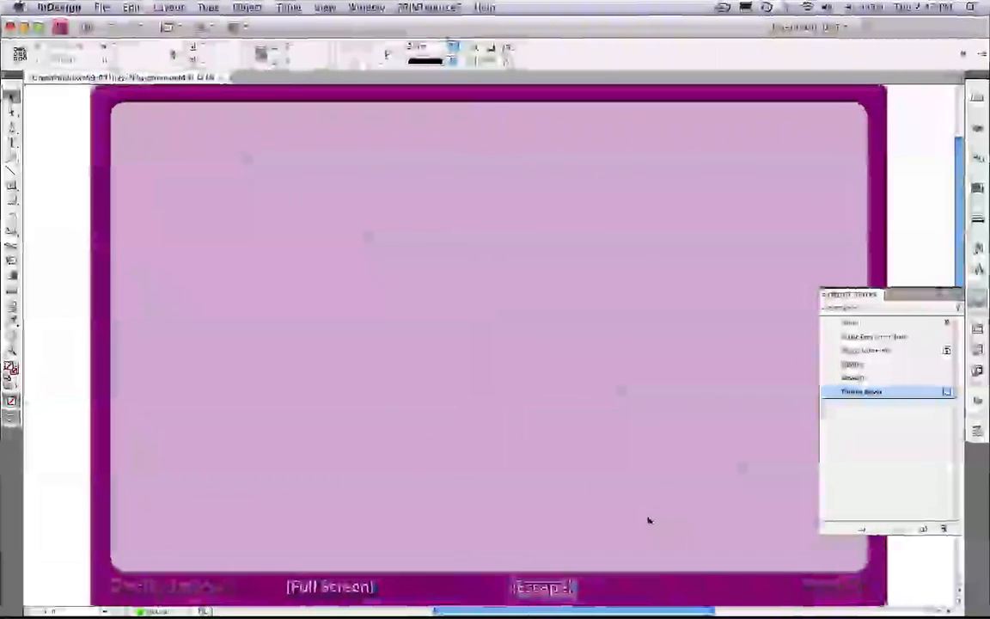
- Convert the Full Screen text frame to a button named FullScreen and set it to Visible in PDF
click(570, 588)
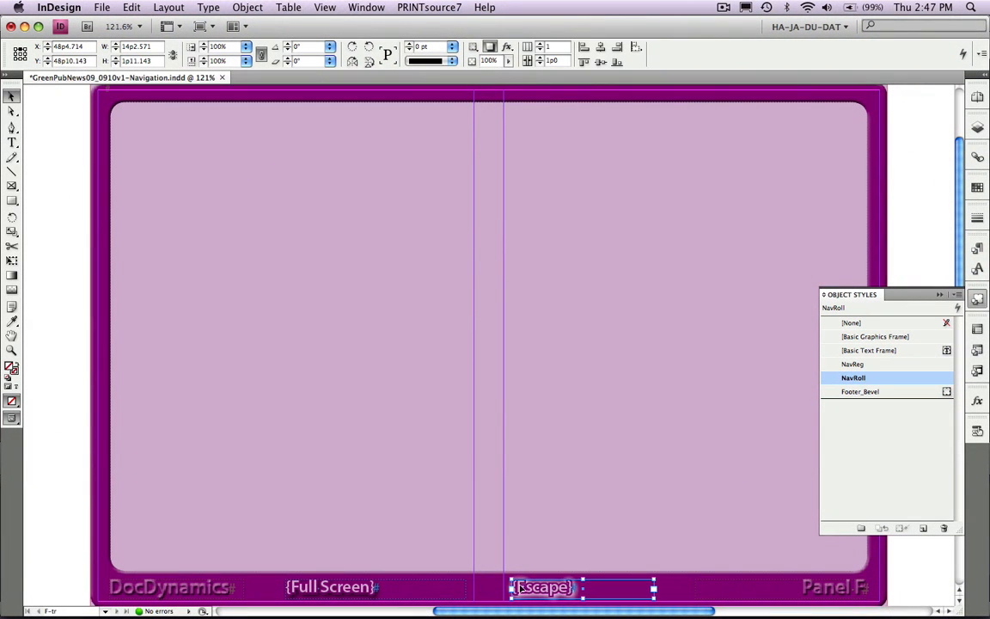
click(409, 592)
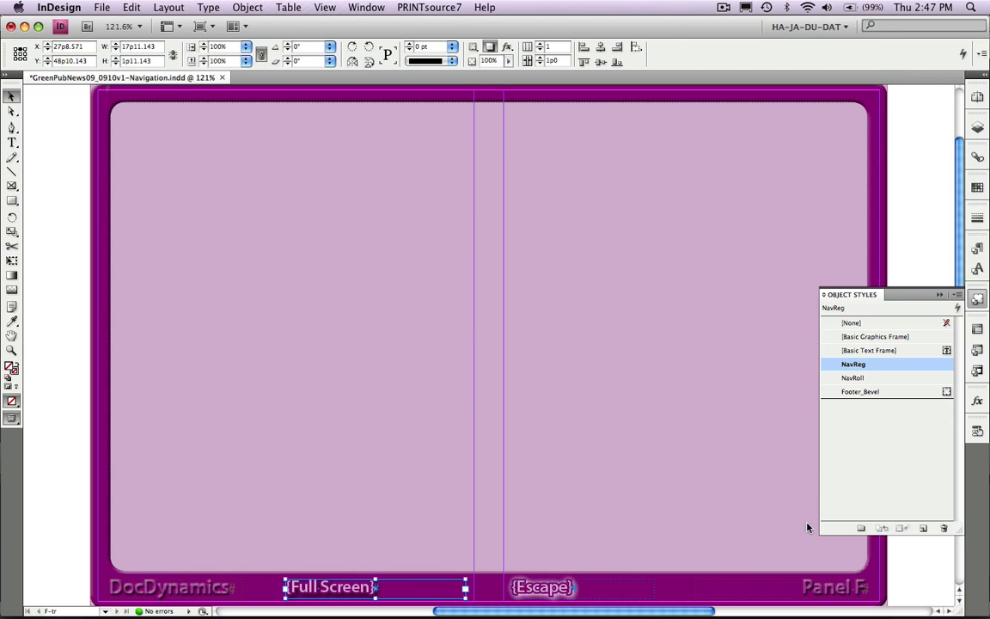
click(977, 430)
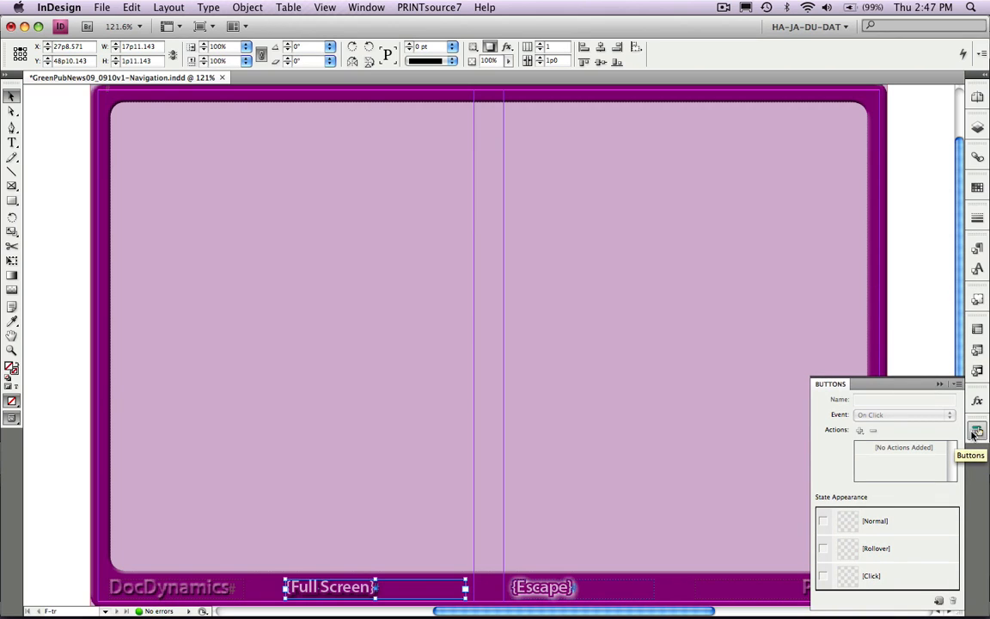
click(939, 602)
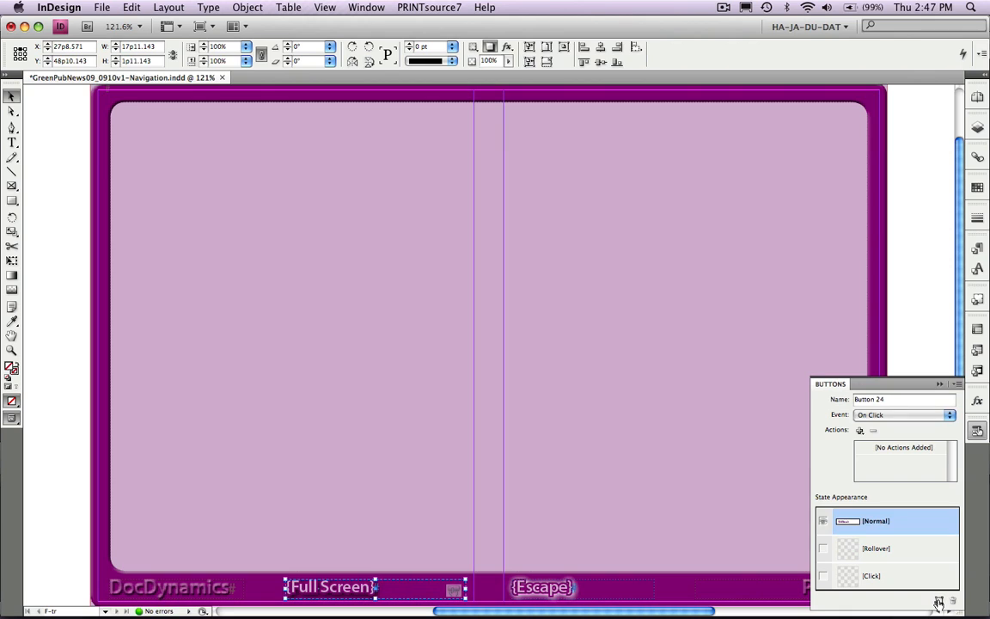
click(894, 400)
drag(894, 400, 851, 400)
text(FullScreen)
key(Return)
click(958, 384)
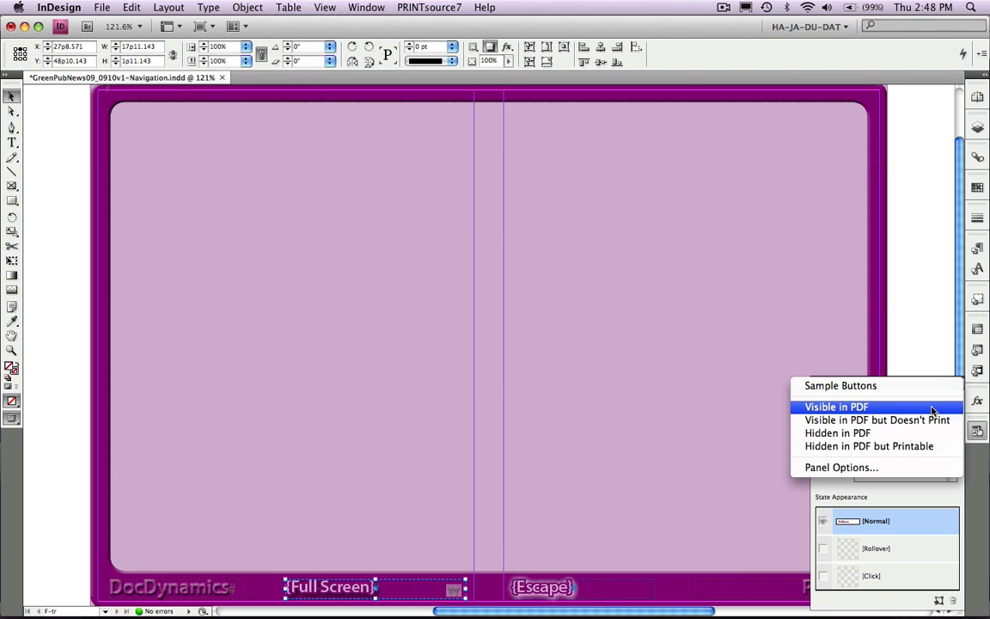
click(933, 407)
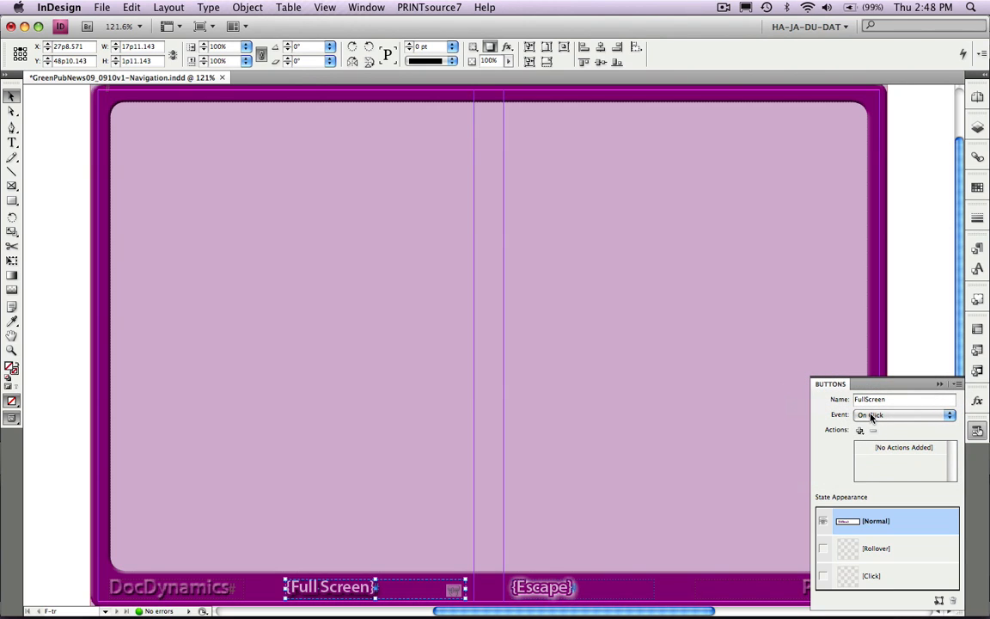
- Add a Rollover state to the FullScreen button and apply the NavRoll object style to it
click(905, 551)
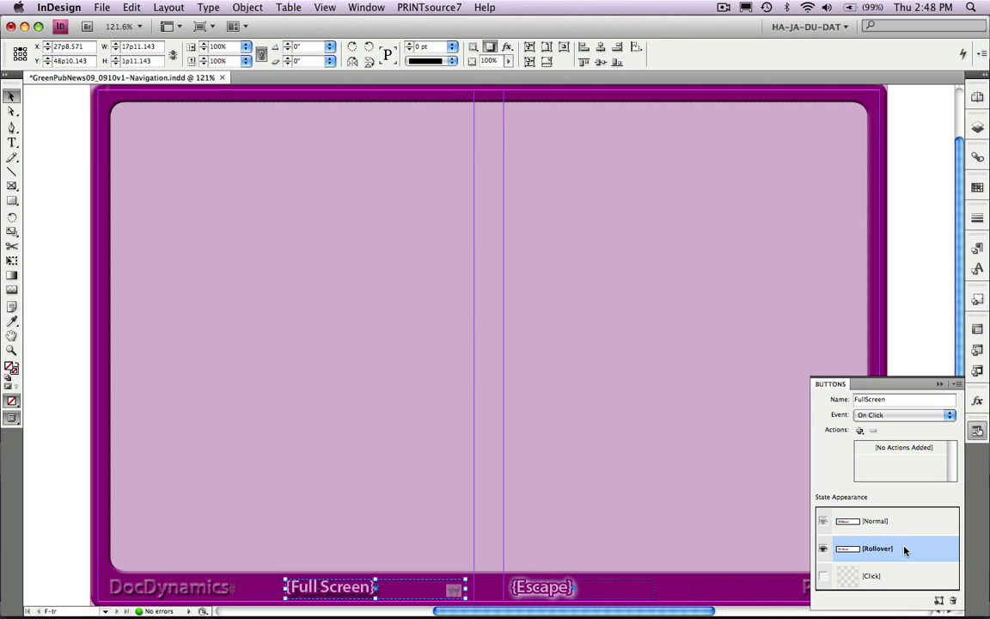
click(977, 299)
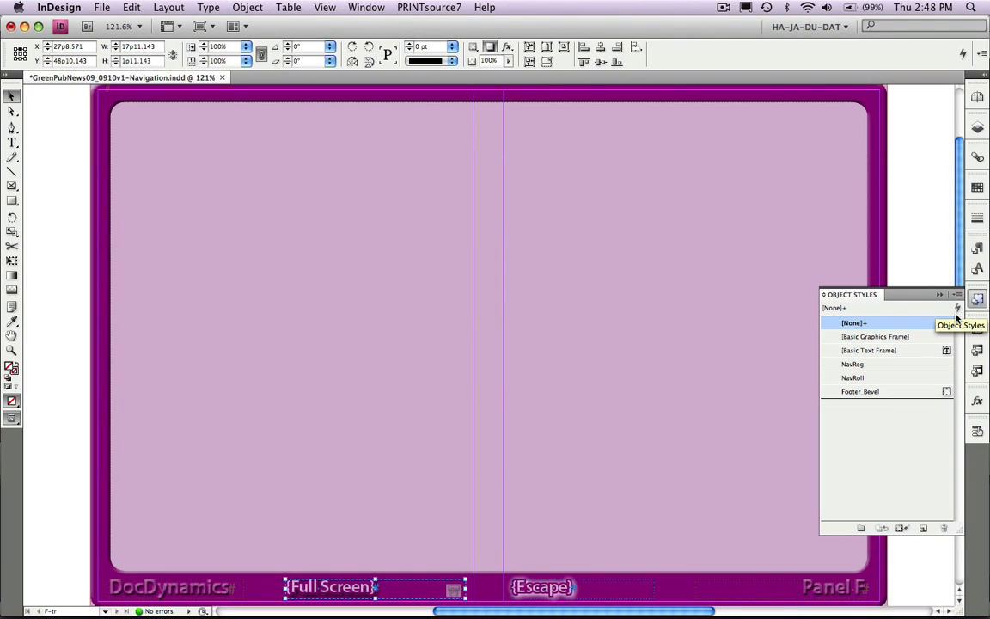
click(891, 380)
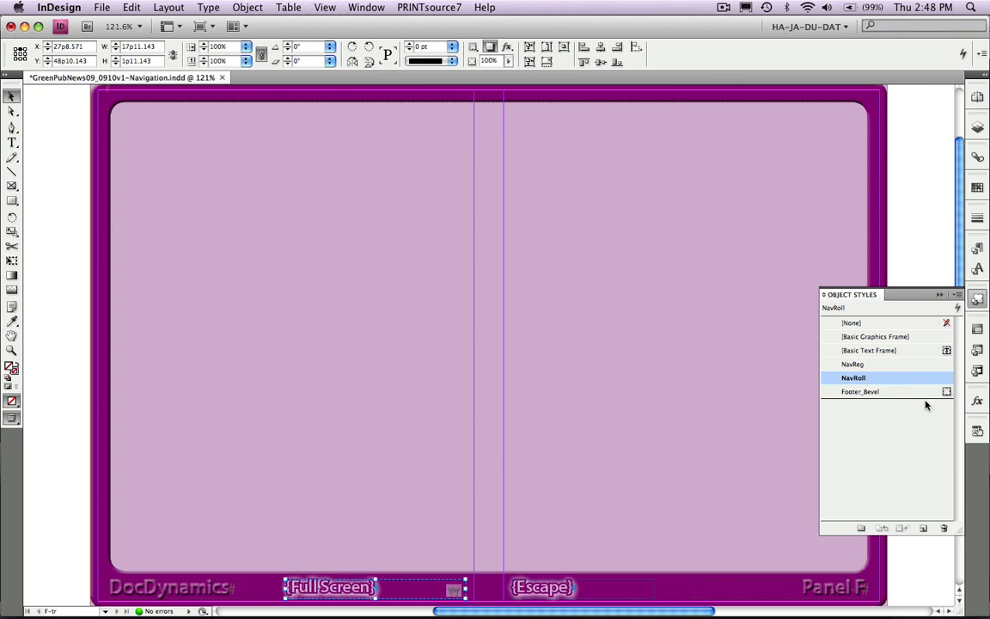
- Add an On Click View Zoom action with Full Screen zoom to the FullScreen button
click(977, 432)
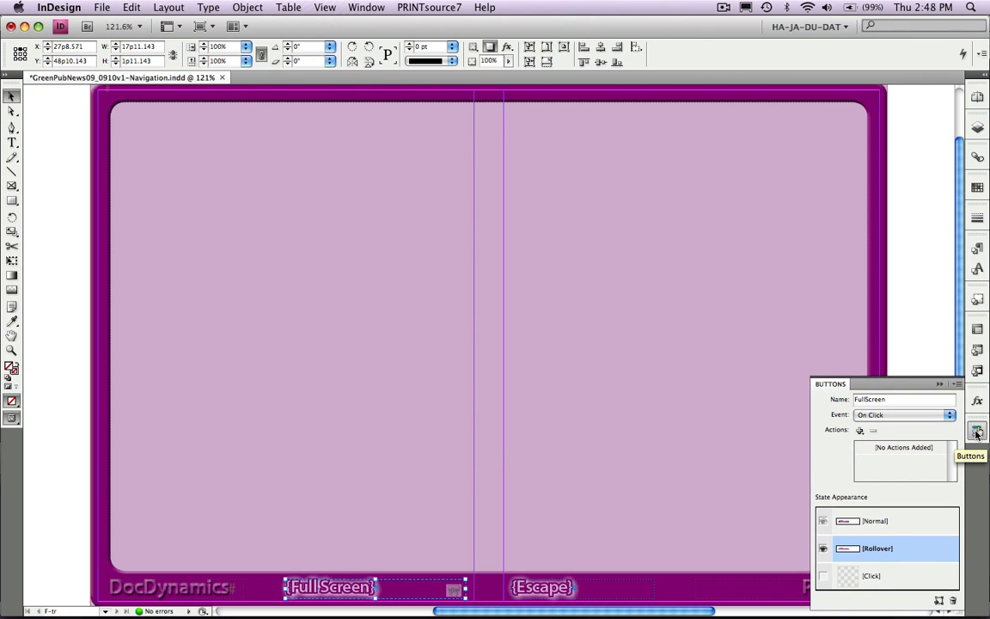
click(860, 431)
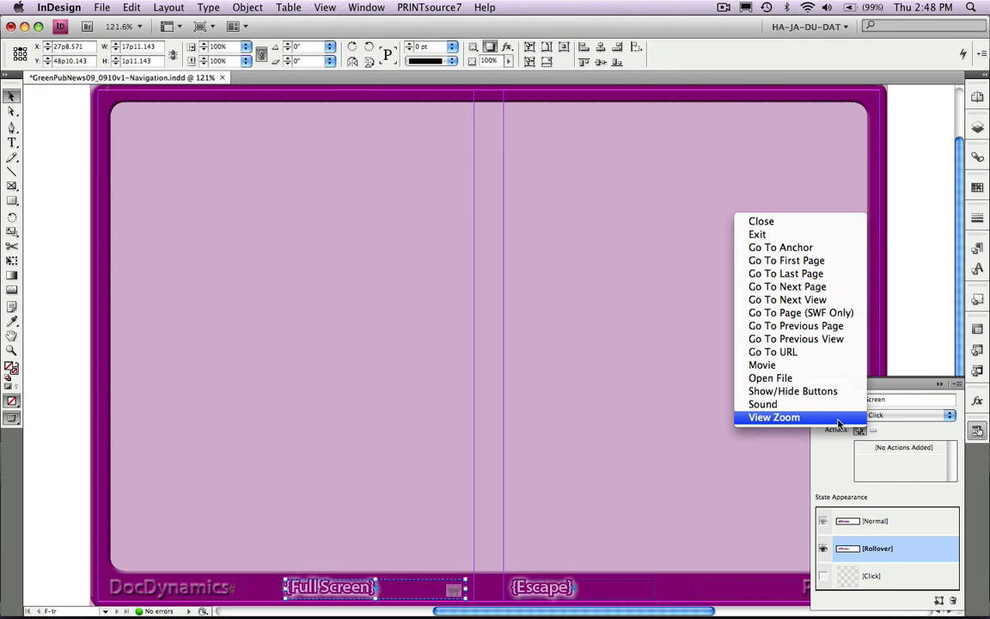
click(839, 418)
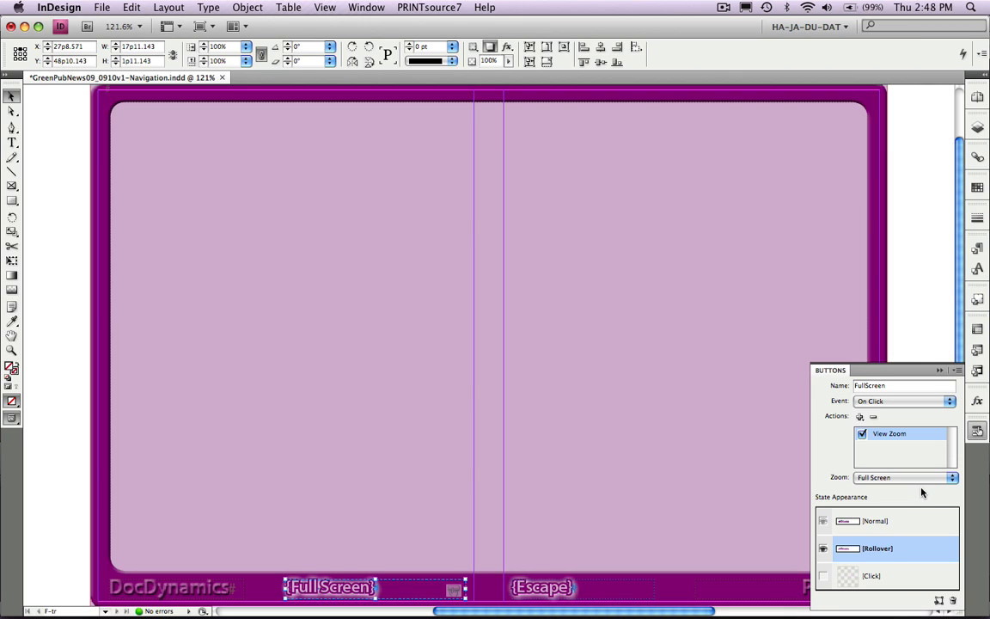
- Convert the Escape text frame to a button named Escape that is Hidden in PDF
click(600, 589)
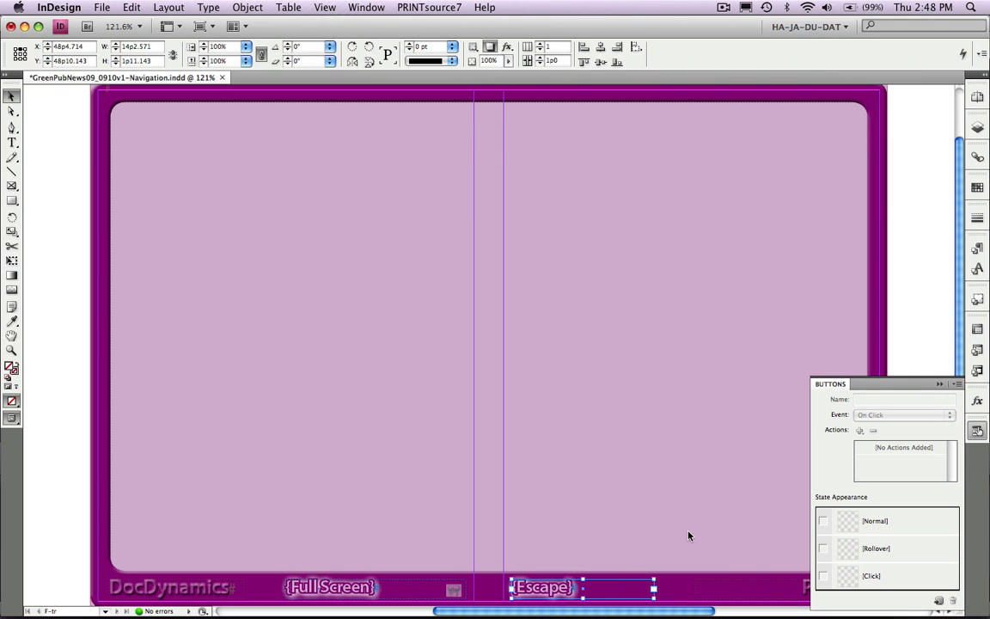
click(940, 600)
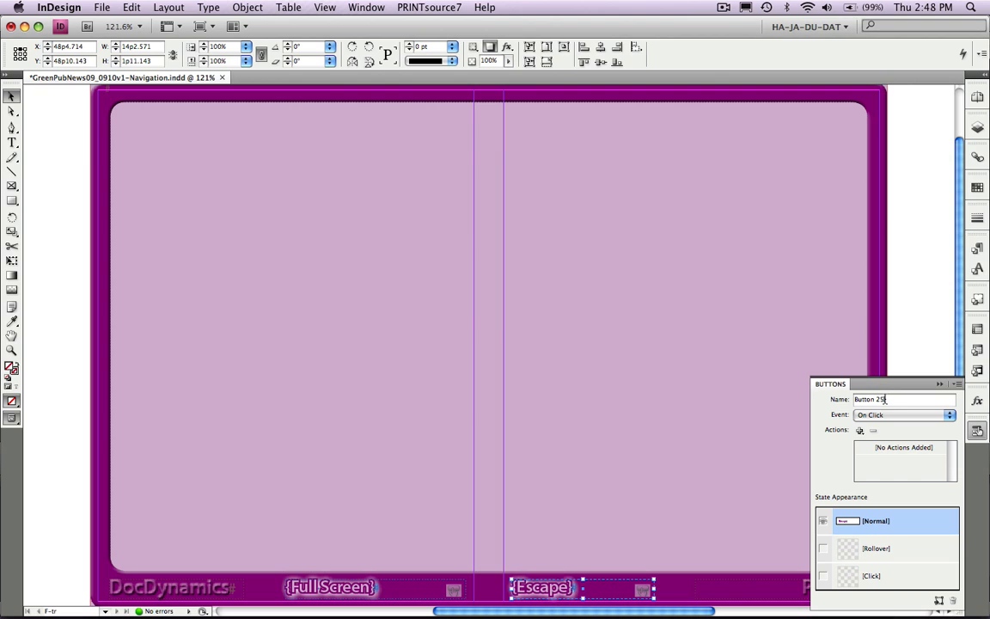
drag(886, 399, 830, 400)
text(Escape)
click(959, 385)
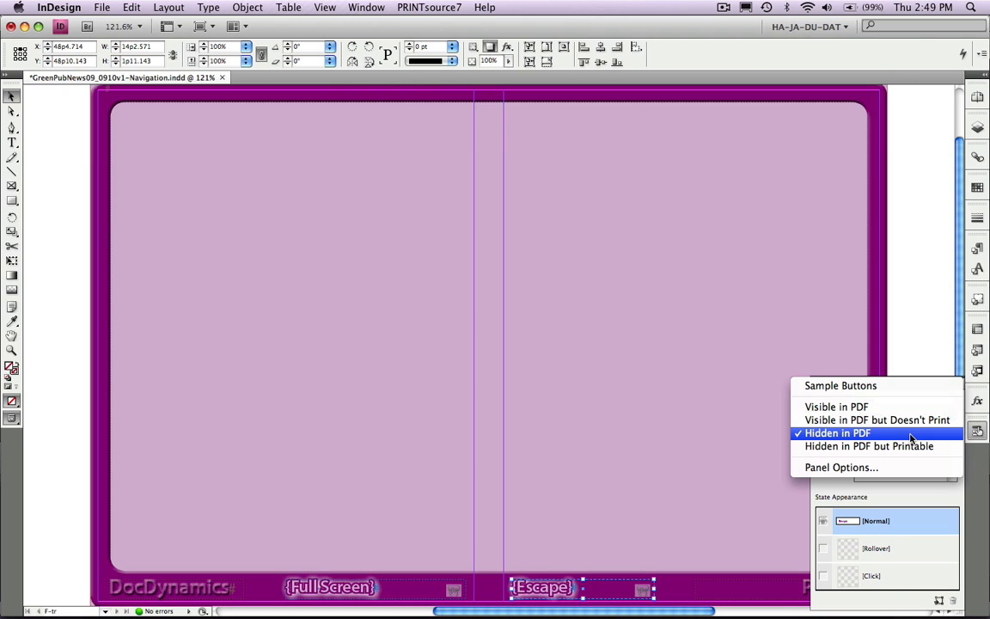
click(919, 497)
- Add a Rollover state to the Escape button and apply the NavReg object style to its Normal state
click(918, 549)
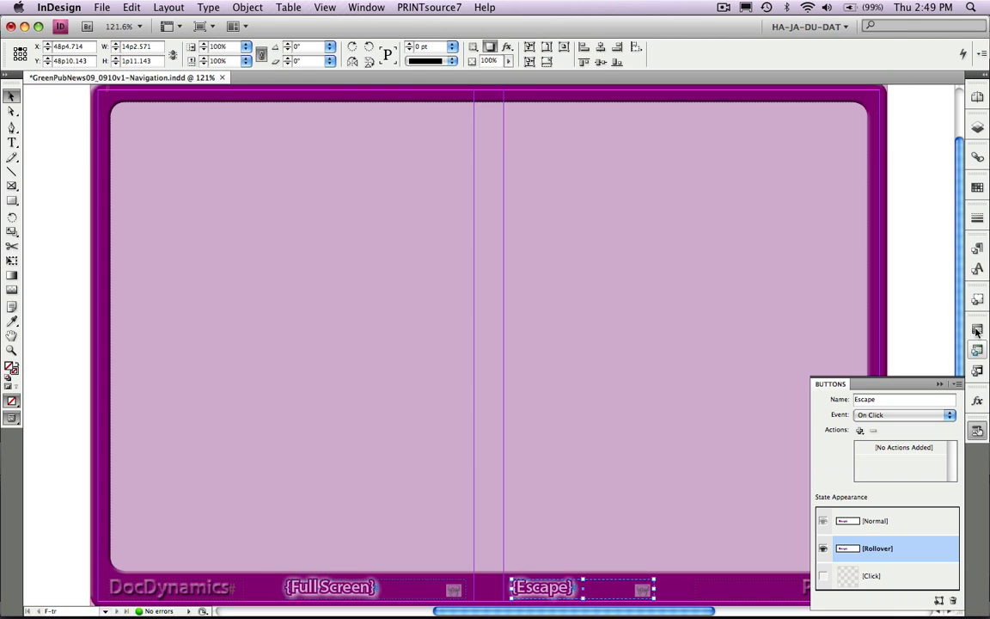
click(909, 521)
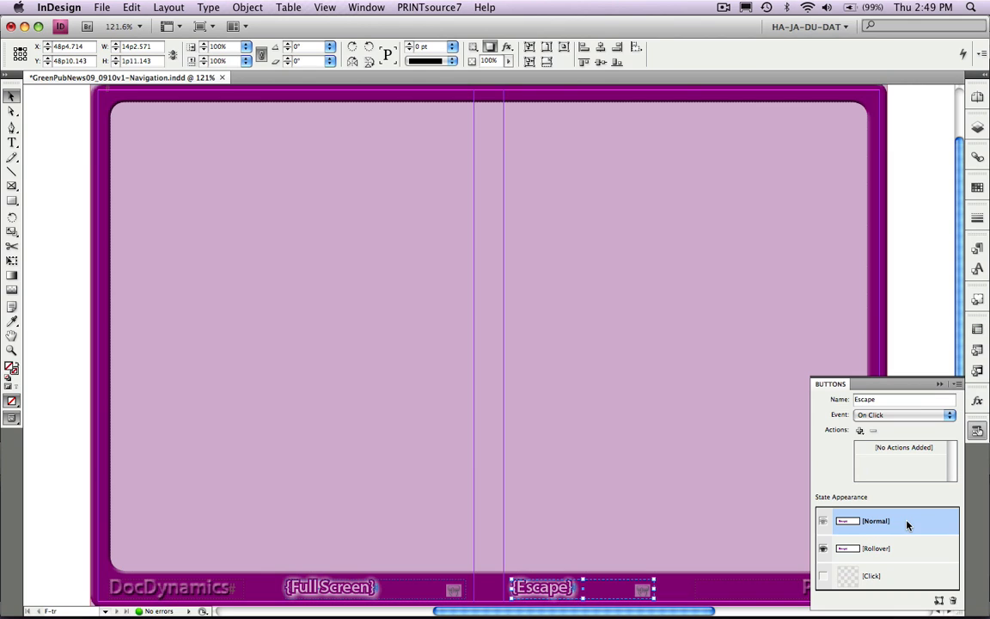
click(978, 300)
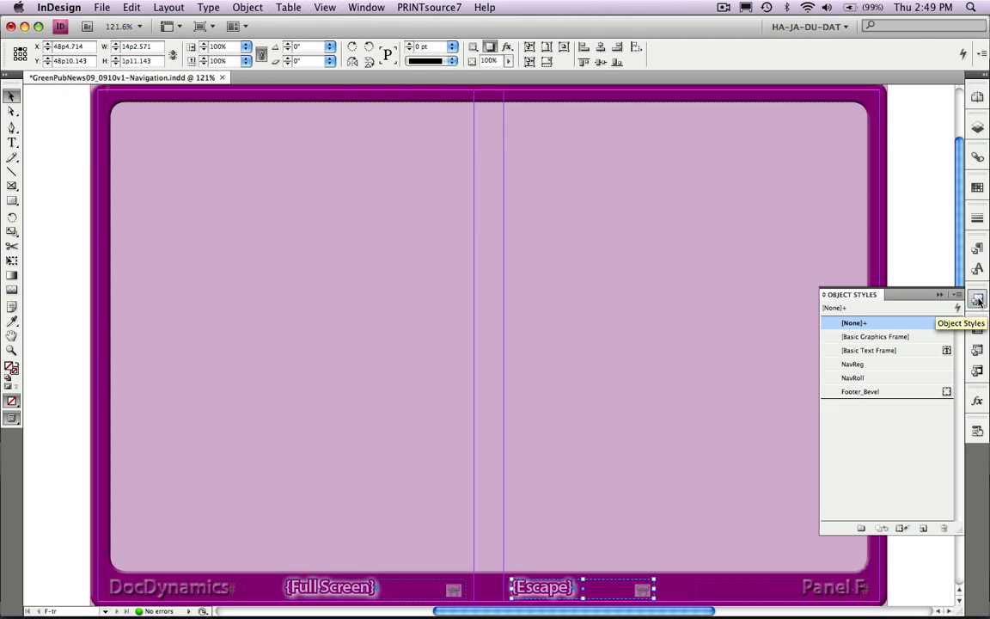
click(896, 366)
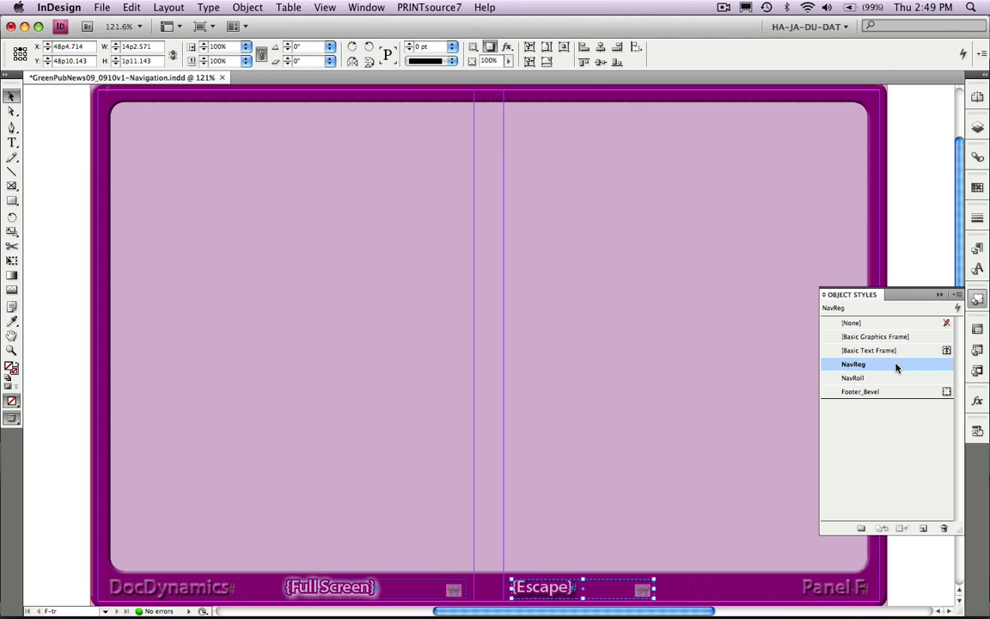
- Add a Show/Hide Buttons action to the FullScreen button that shows Escape and hides FullScreen
click(980, 432)
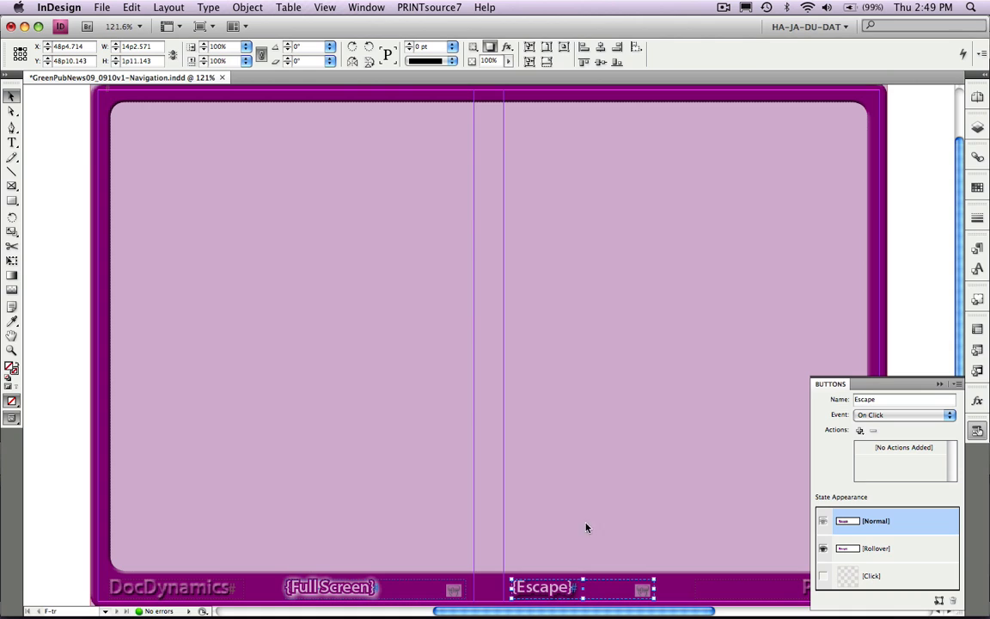
click(416, 590)
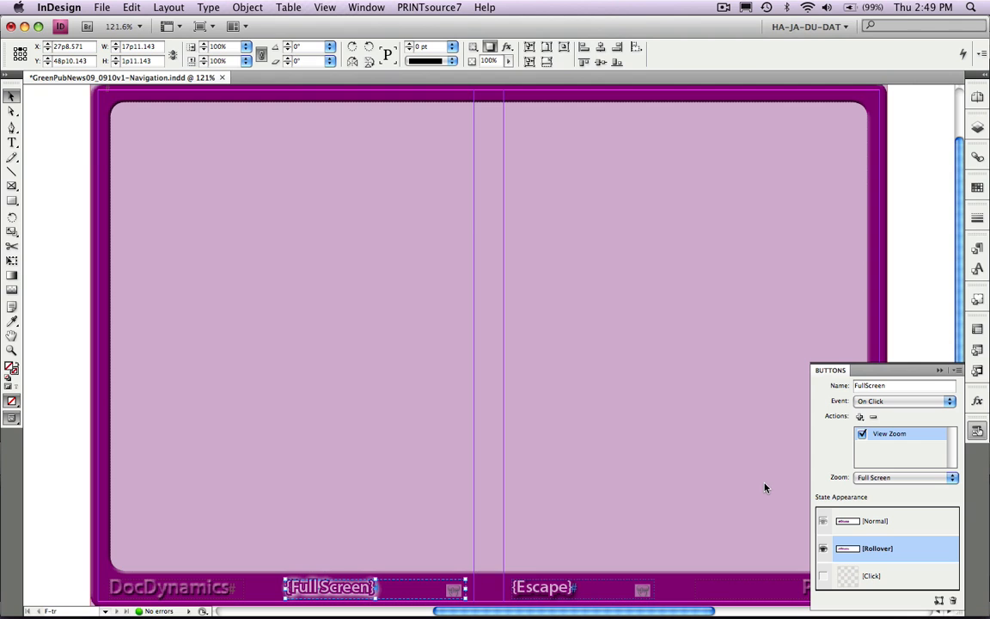
click(860, 416)
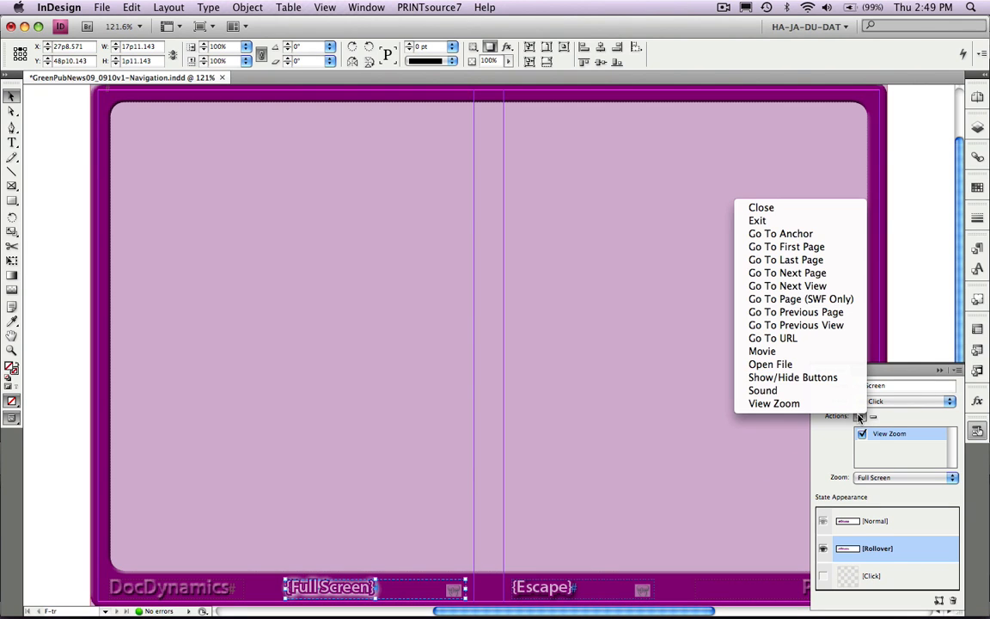
click(842, 379)
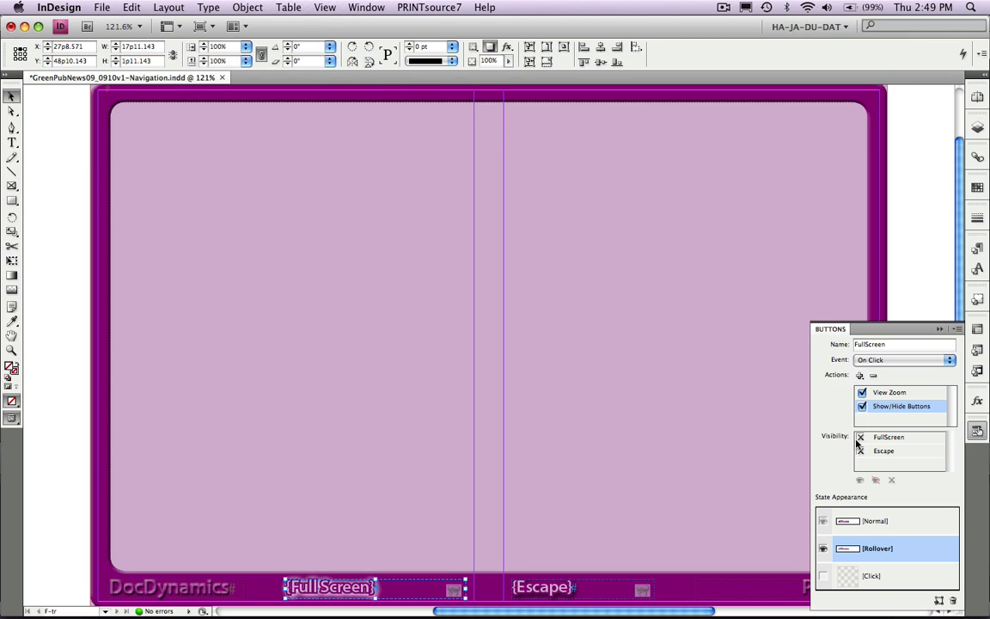
click(860, 452)
click(860, 437)
- Add an On Click View Zoom action with Full Screen zoom to the Escape button
click(555, 593)
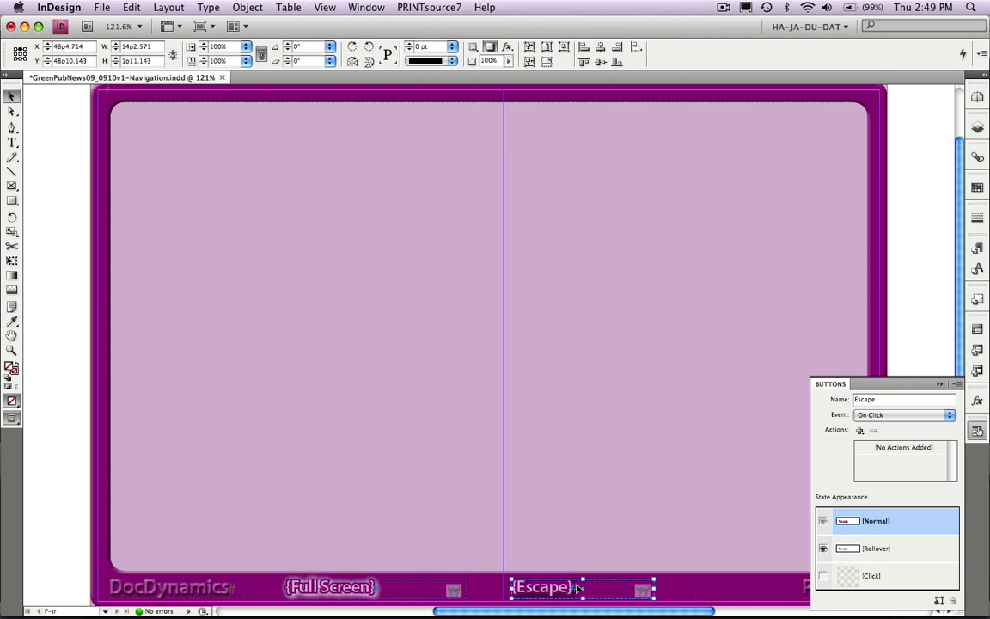
click(859, 430)
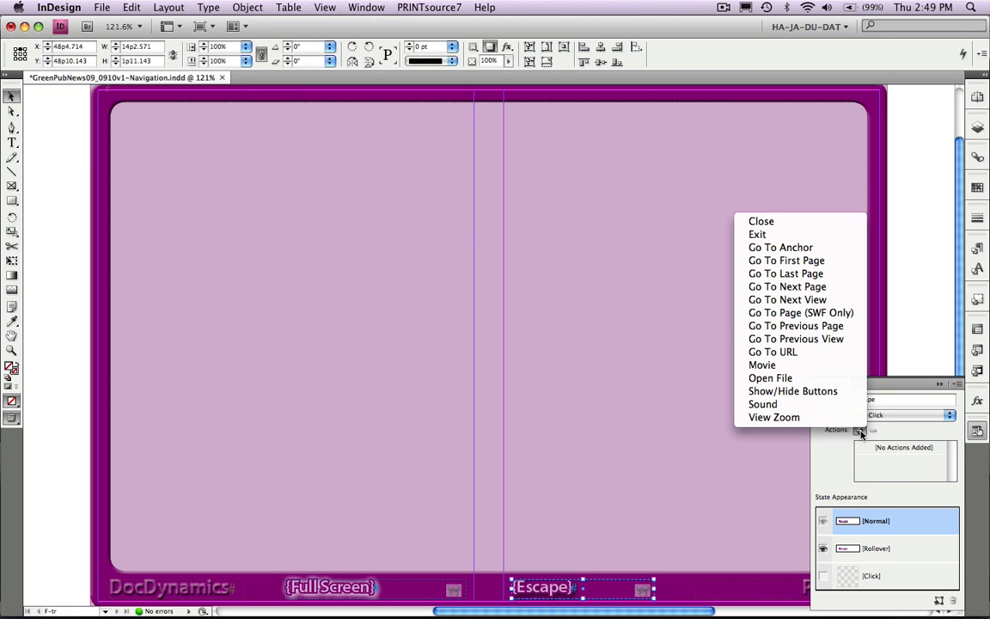
click(852, 418)
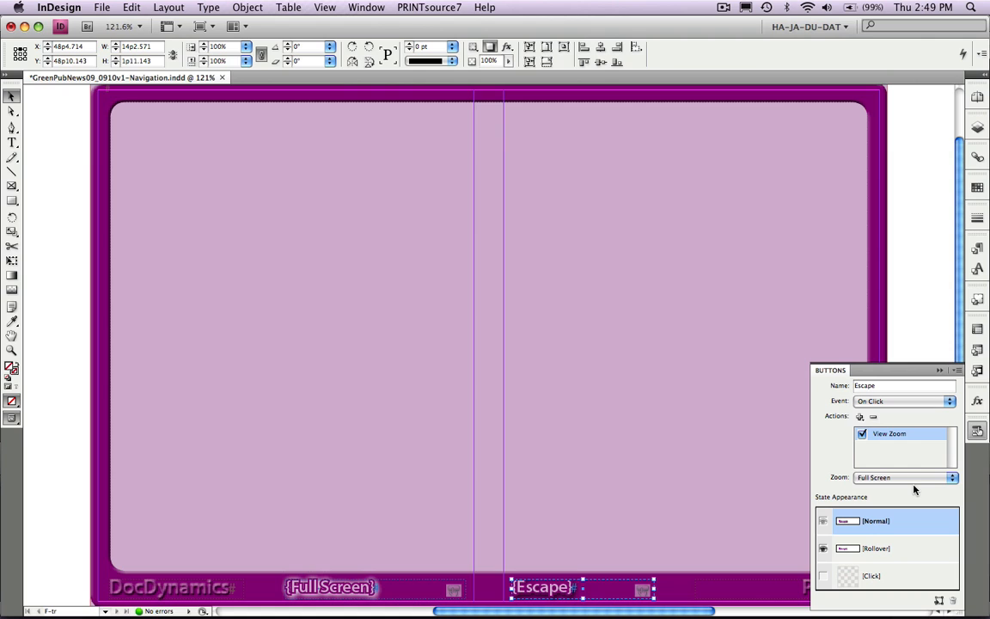
- Add a Show/Hide Buttons action to the Escape button that shows FullScreen and hides Escape, and deselect the button
click(859, 417)
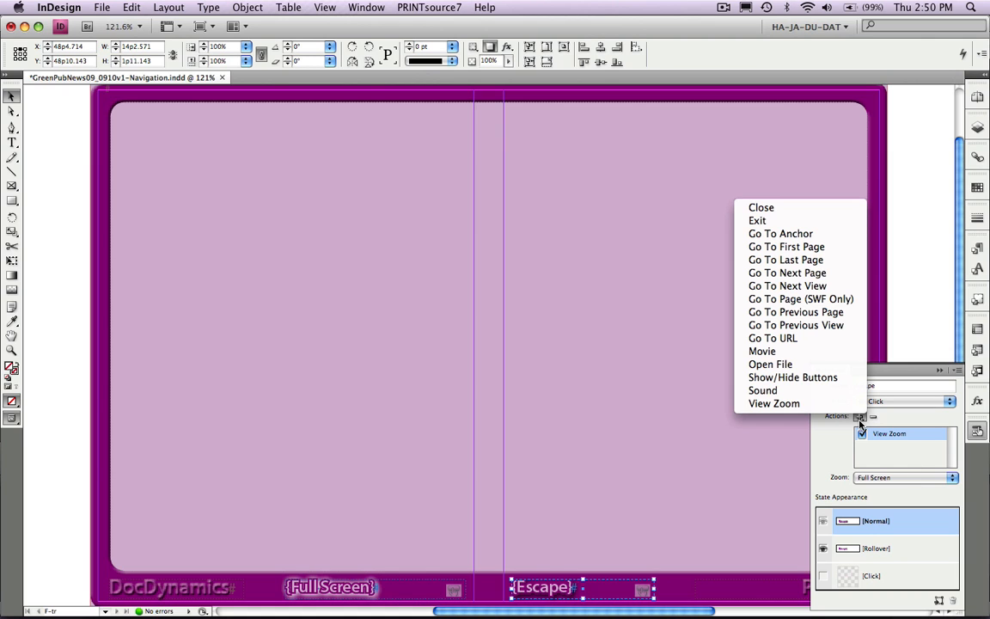
click(847, 378)
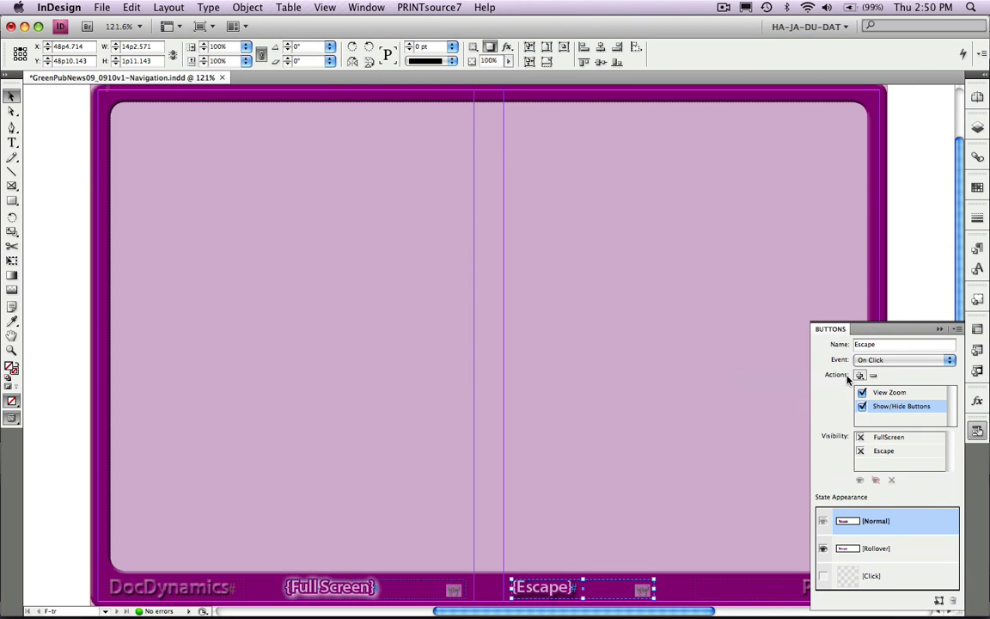
click(861, 436)
click(831, 332)
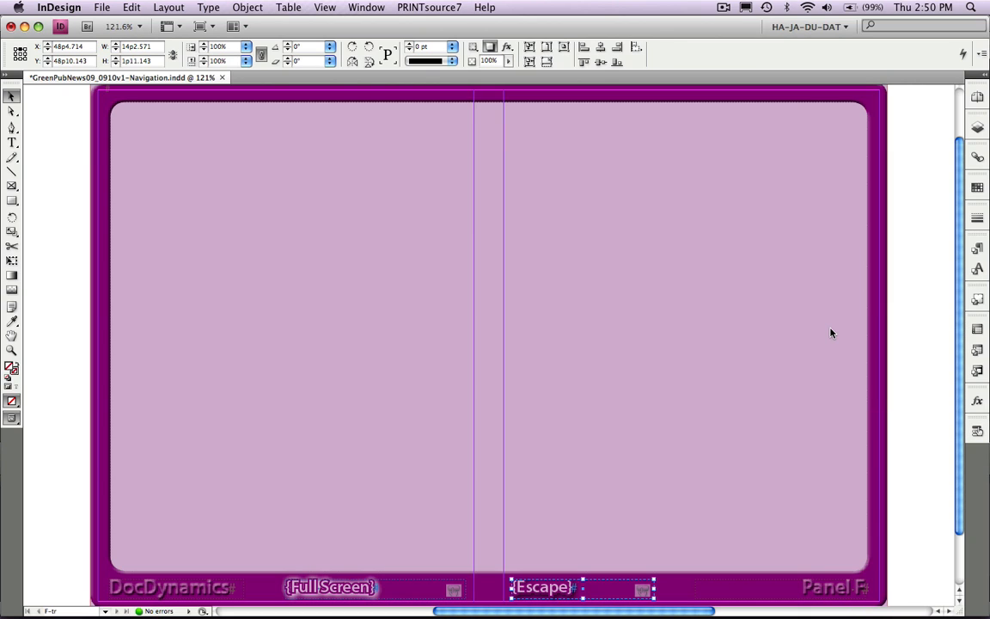
click(898, 333)
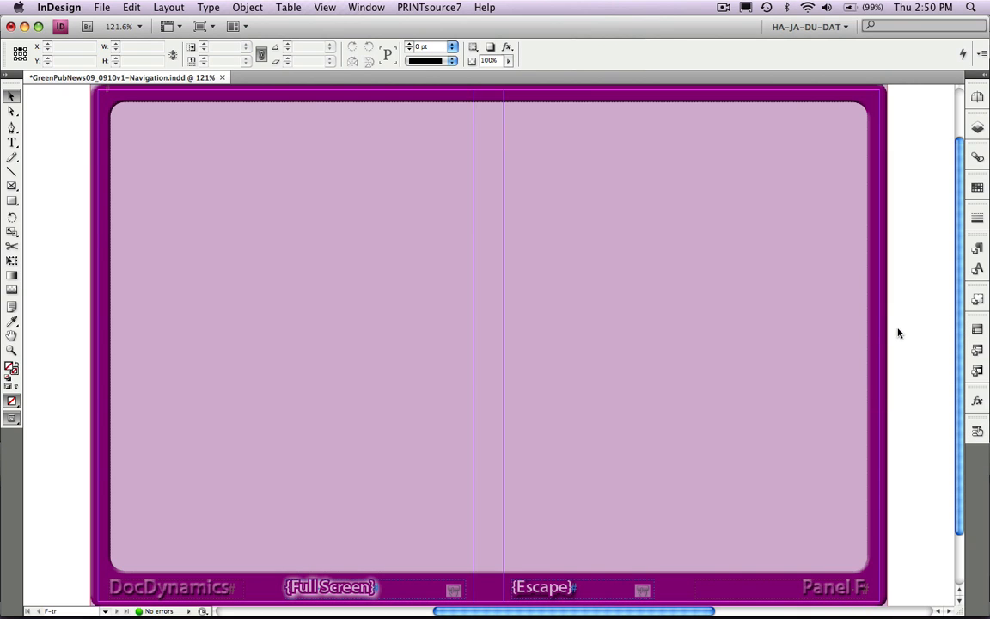
- Export all pages as an Adobe PDF with interactive elements to the Test-n-Toss folder, and test its Full Screen and Escape buttons in Acrobat
key(super+e)
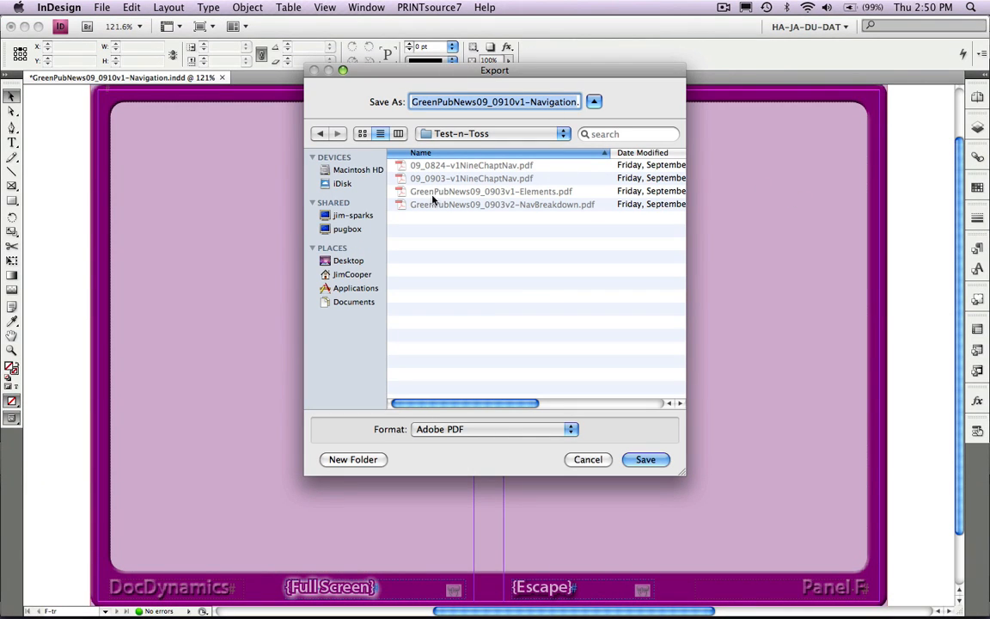
click(643, 460)
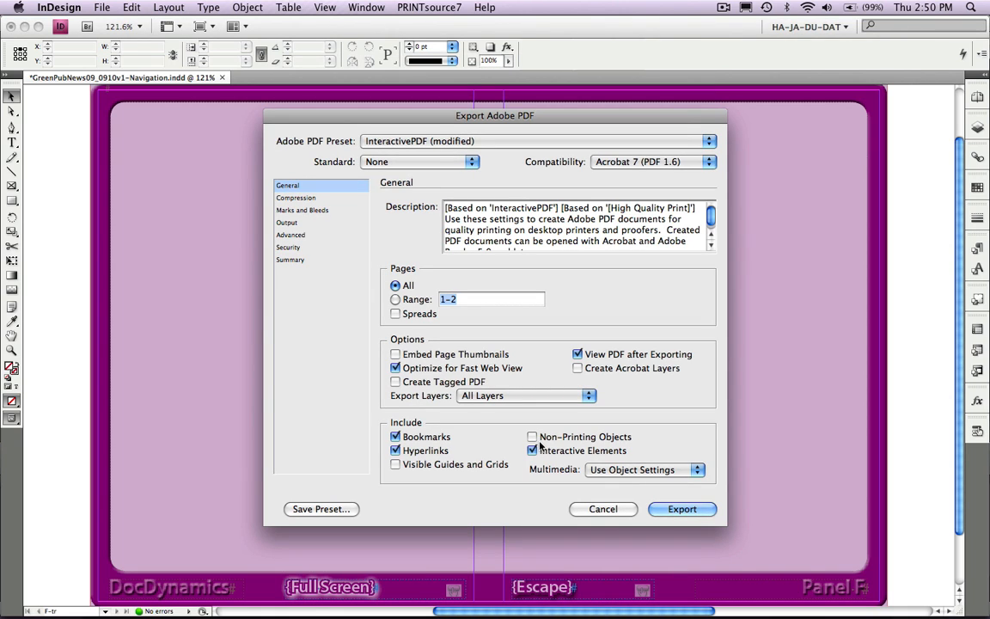
click(668, 510)
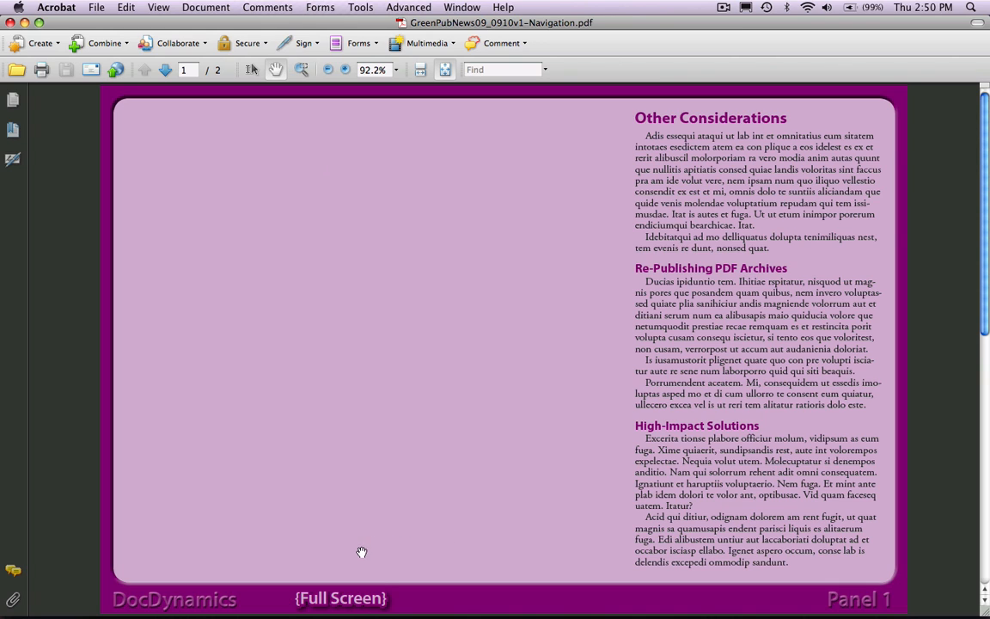
click(365, 598)
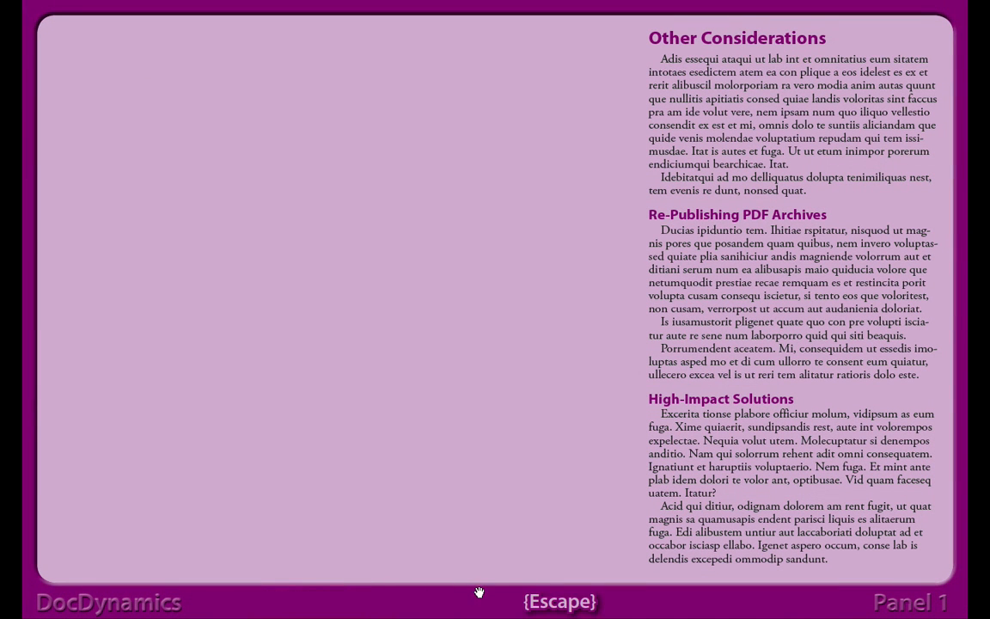
click(561, 602)
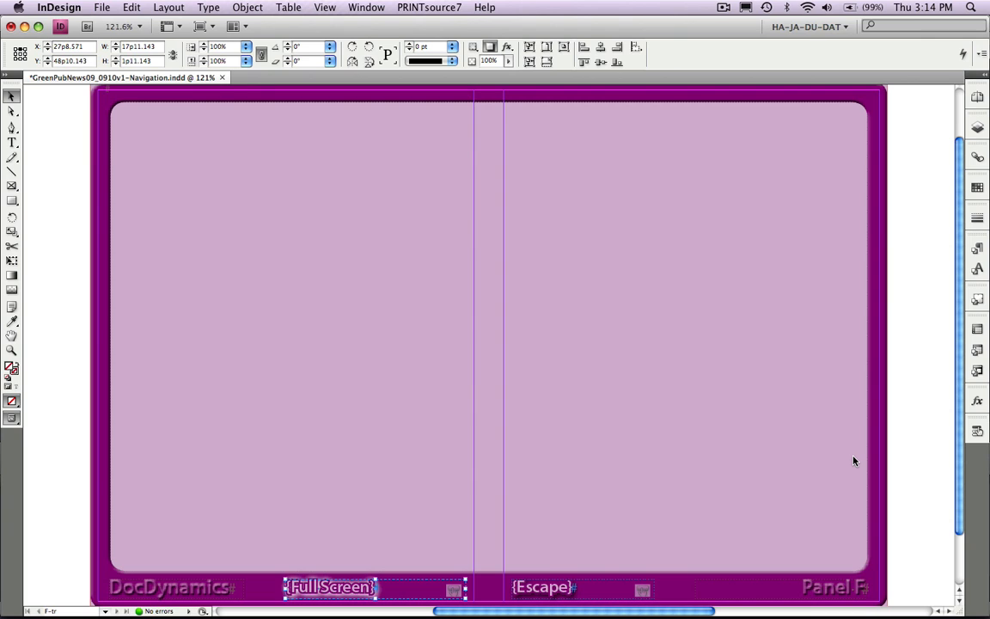
- Select the Escape and FullScreen buttons together in InDesign and align their left edges so they overlap
click(979, 433)
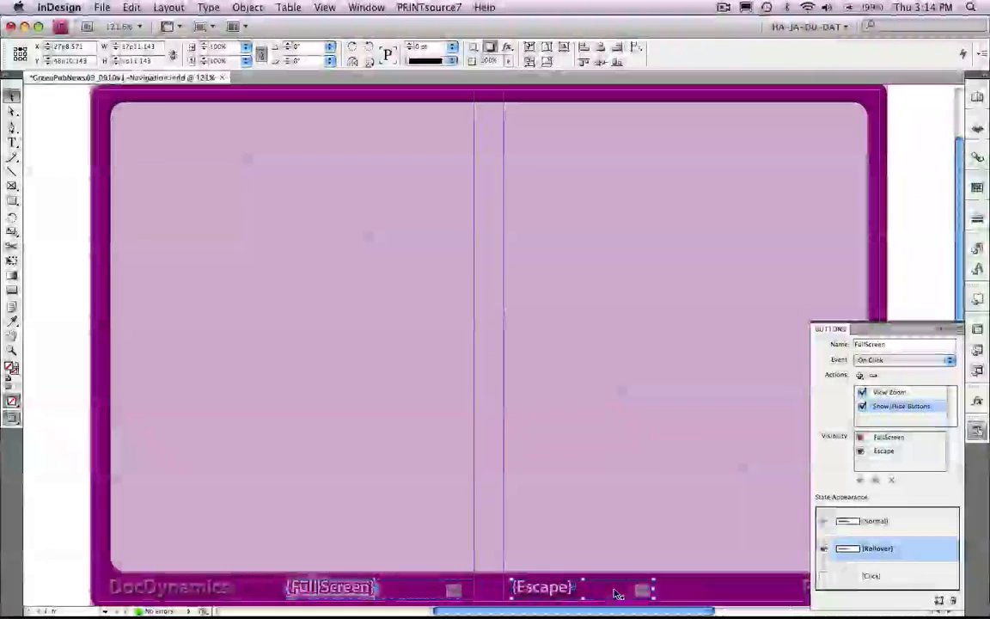
click(615, 593)
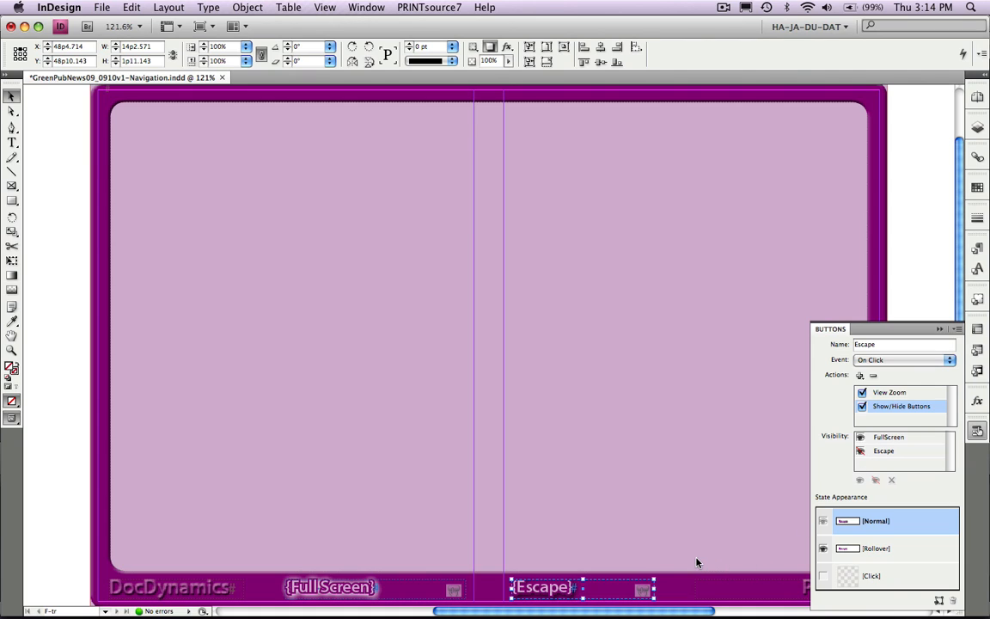
shift+click(401, 595)
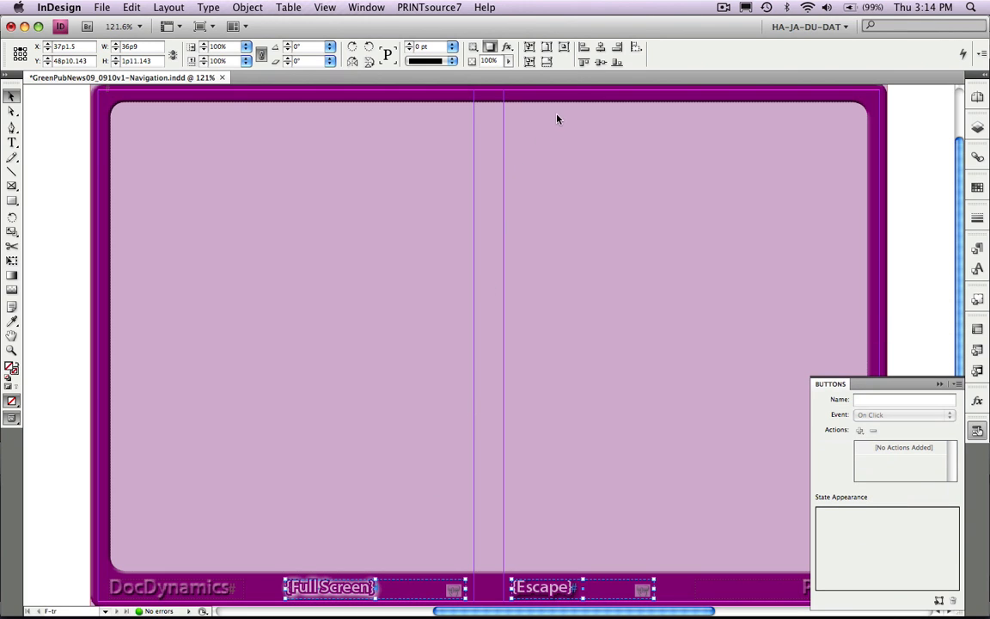
click(584, 49)
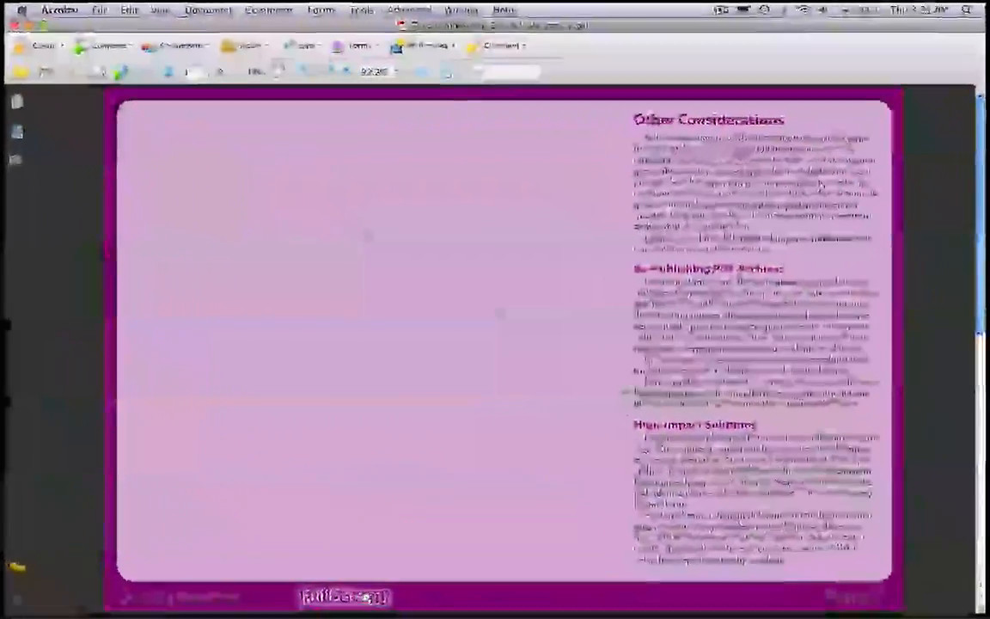
- Test switching into and out of full screen with the overlapping buttons in the exported PDF in Acrobat
click(365, 597)
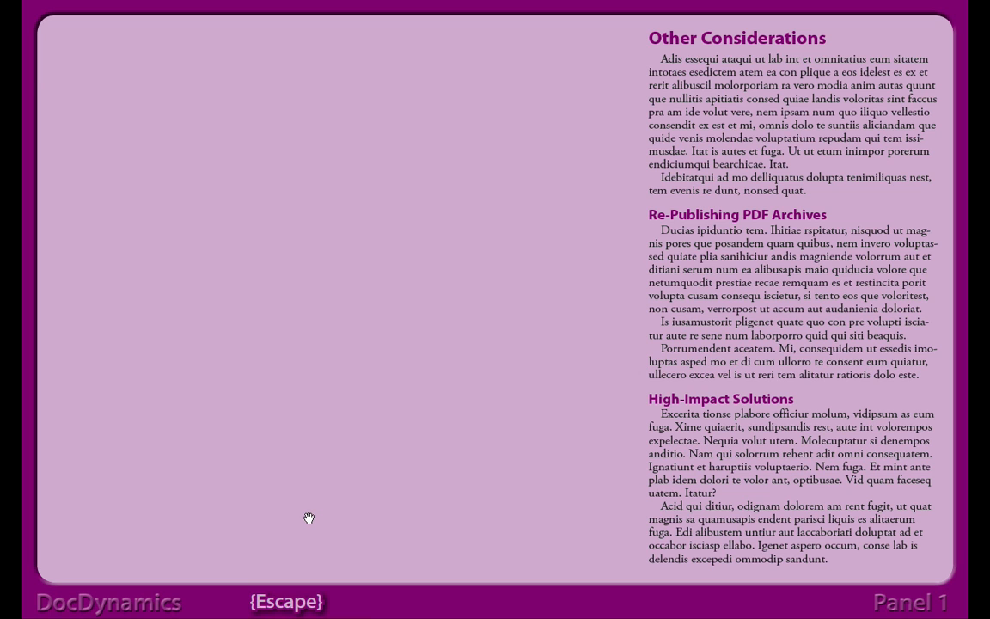
click(307, 611)
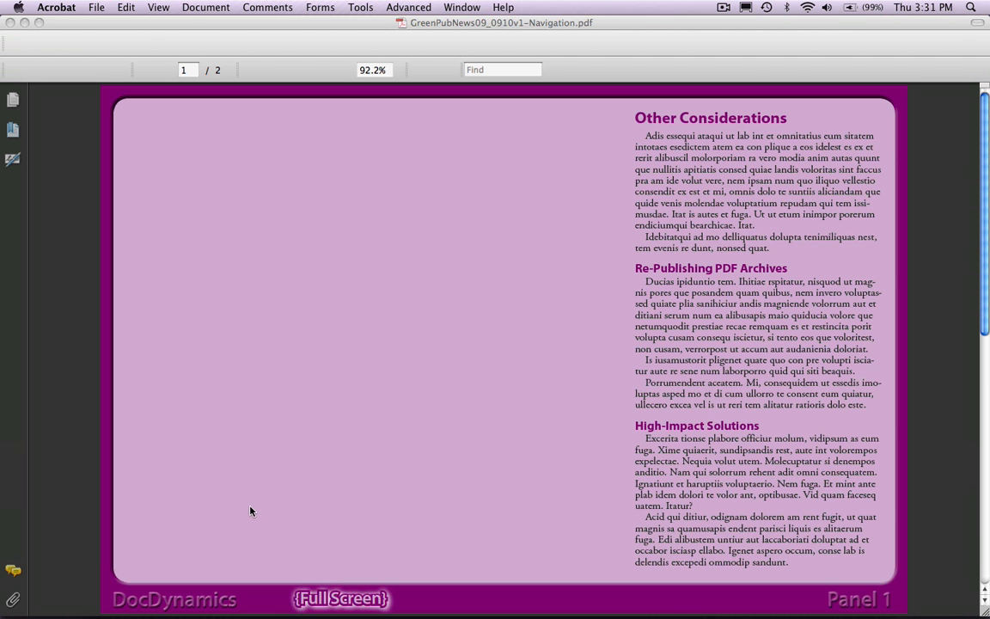